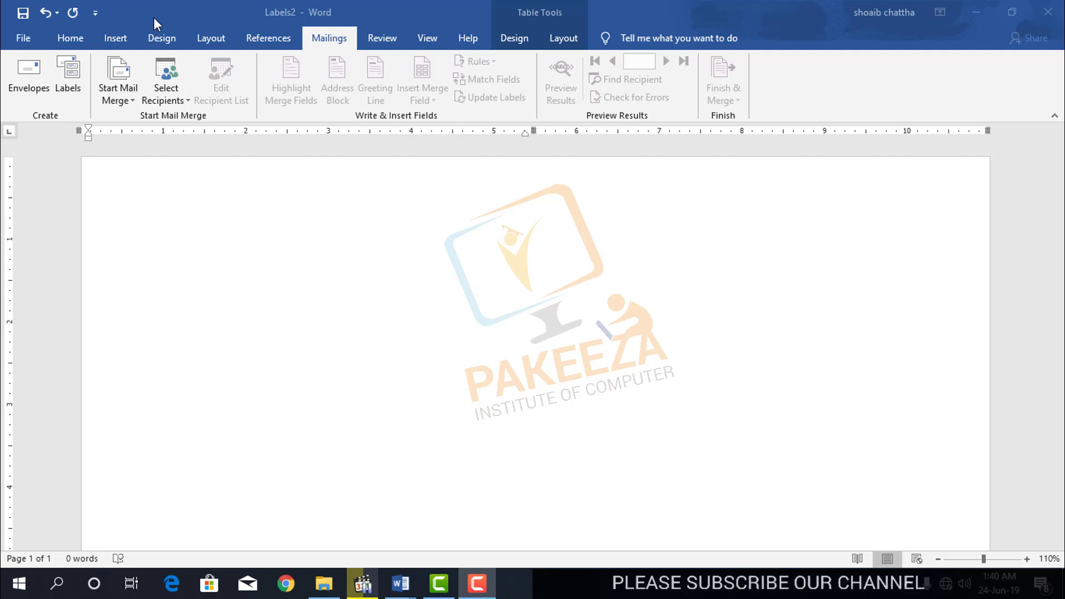
# Step: Open the label creation settings and paste the copied recipient name and postal address as the label address
pyautogui.click(154, 12)
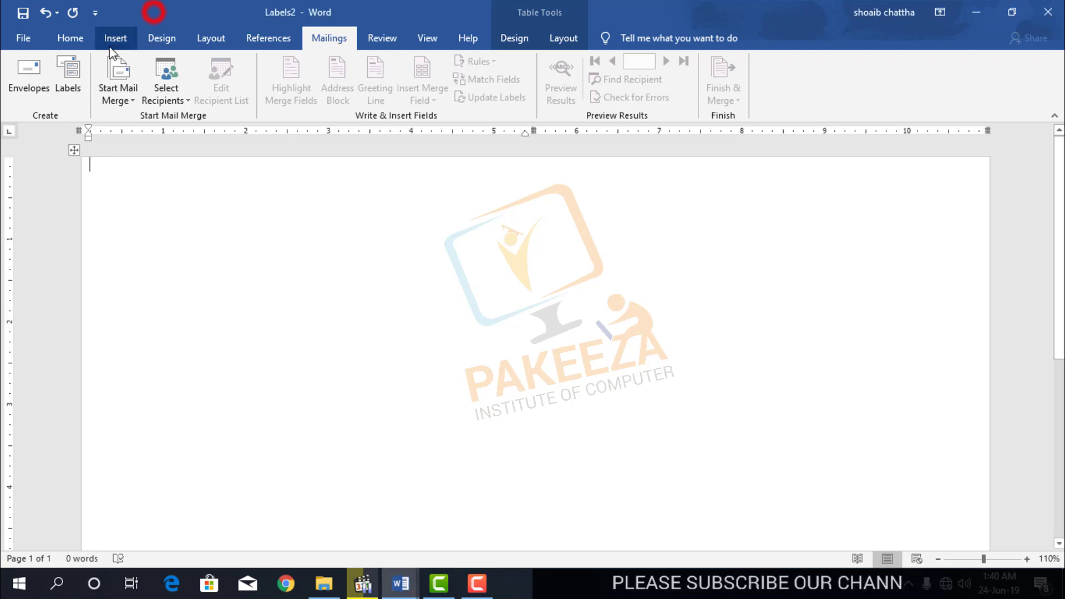
pyautogui.click(69, 75)
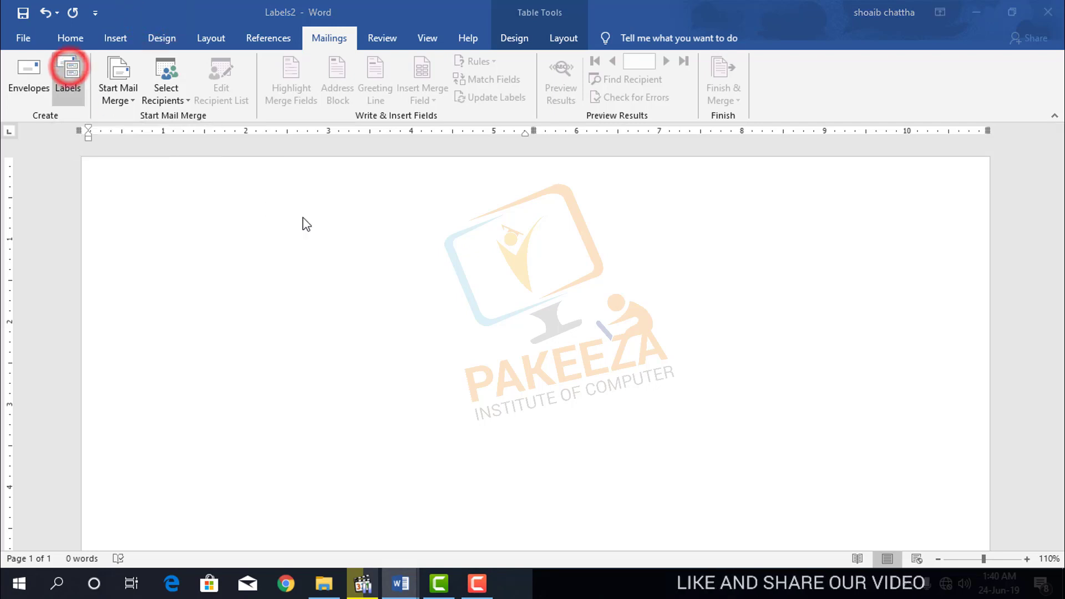
pyautogui.moveTo(440, 137); pyautogui.dragTo(612, 150)
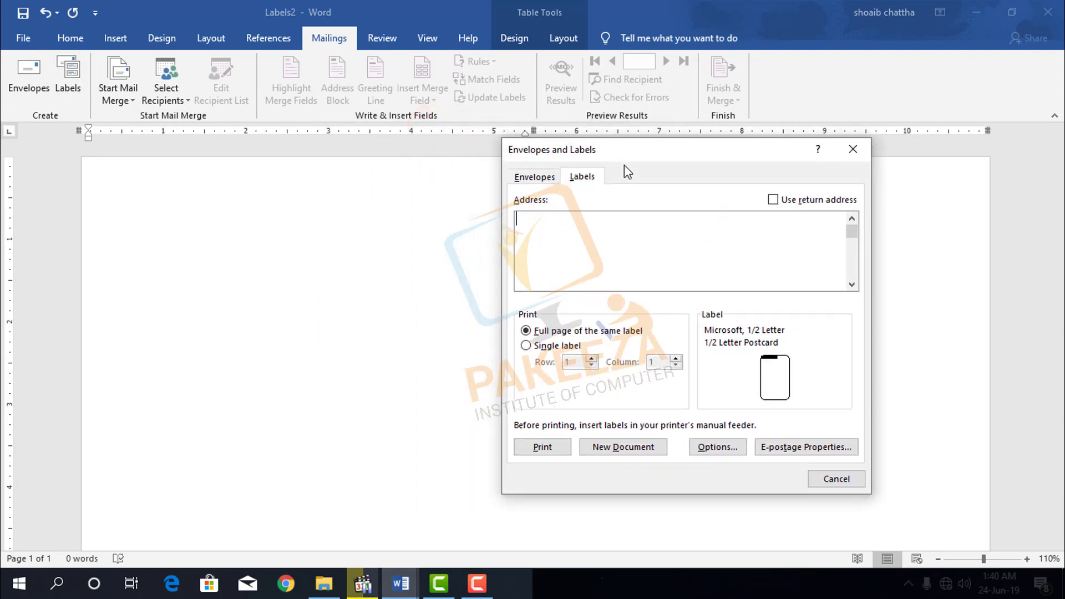
pyautogui.rightClick(536, 228)
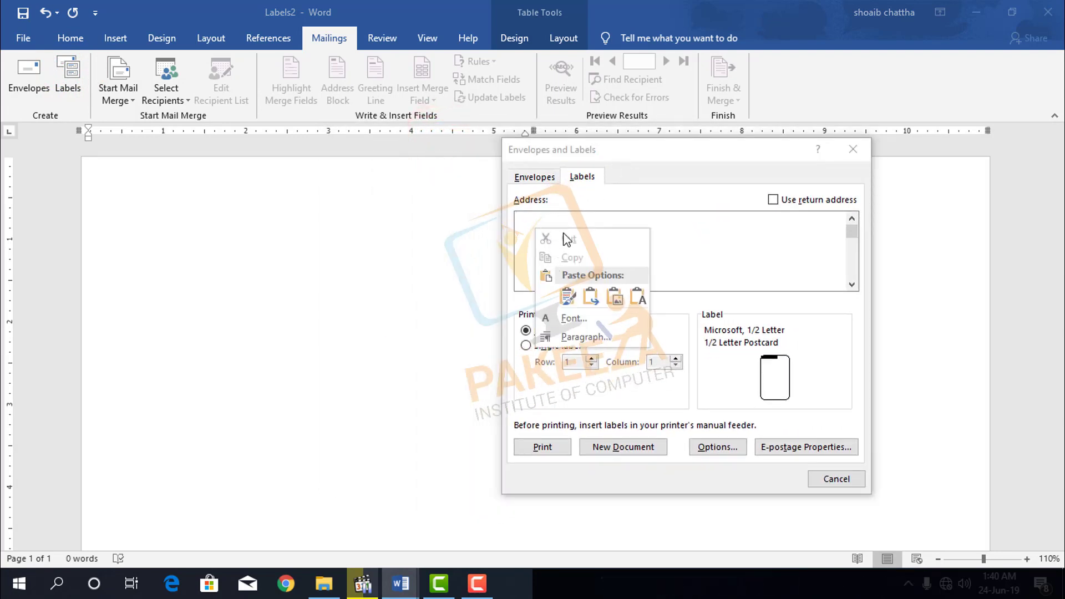
pyautogui.click(522, 219)
pyautogui.rightClick(526, 221)
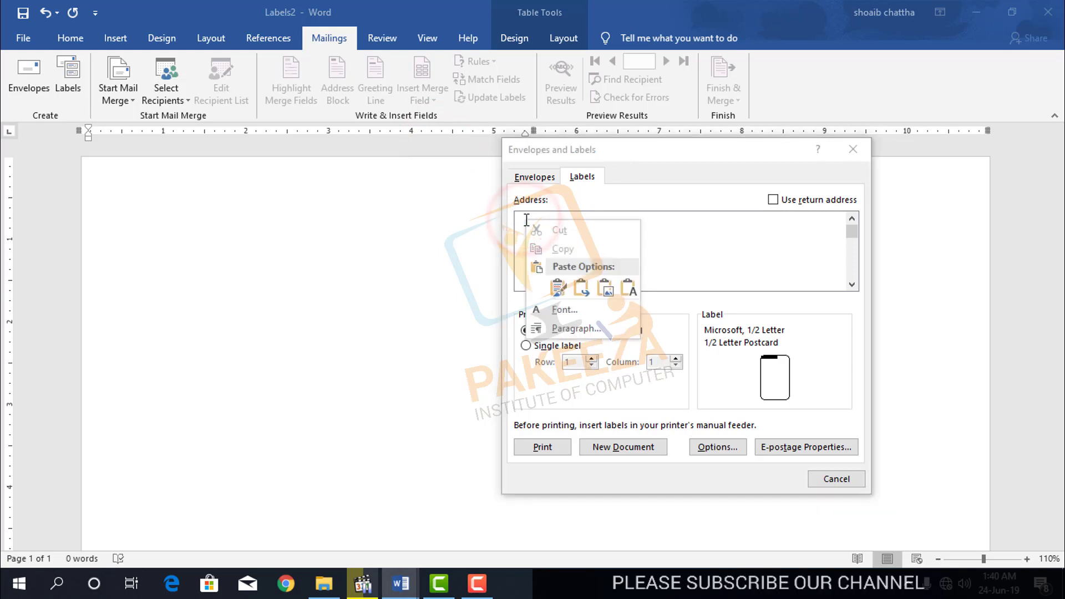
pyautogui.click(566, 290)
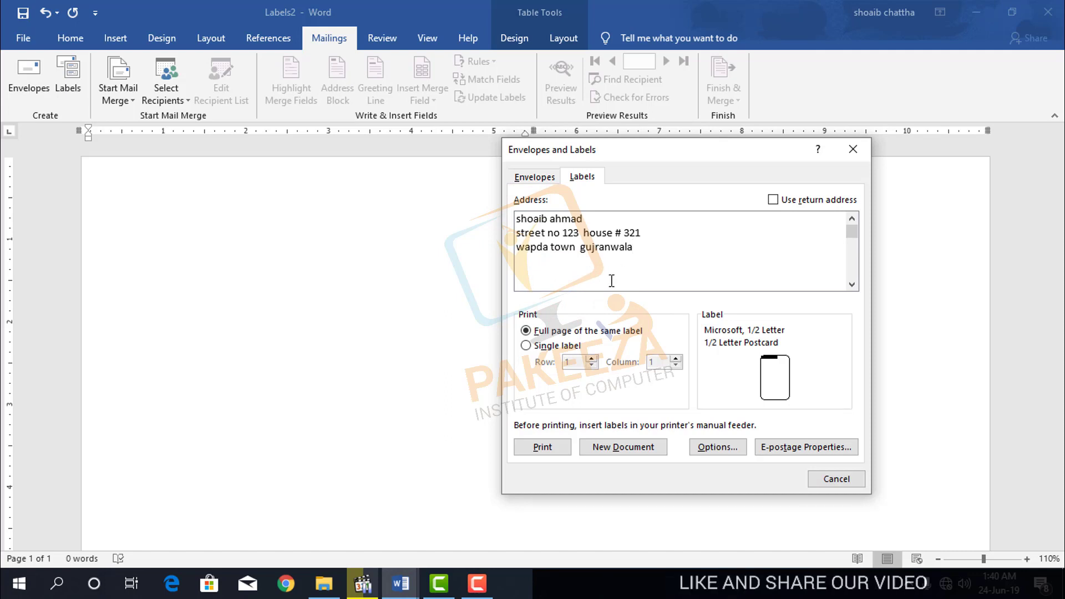
# Step: Open the label options and choose APLI as the label vendor
pyautogui.click(709, 449)
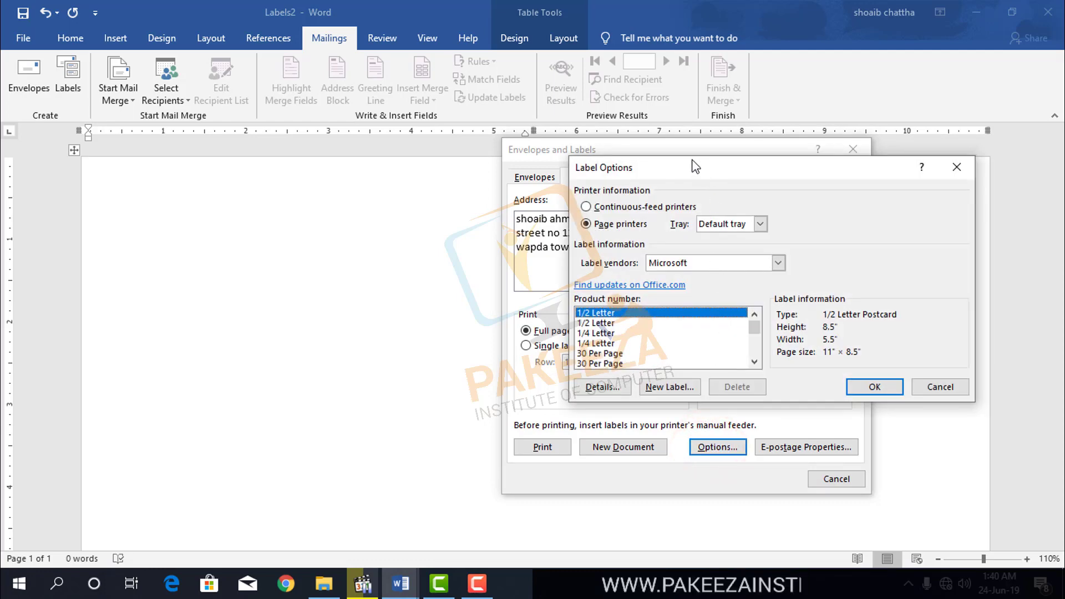
pyautogui.moveTo(689, 166); pyautogui.dragTo(245, 147)
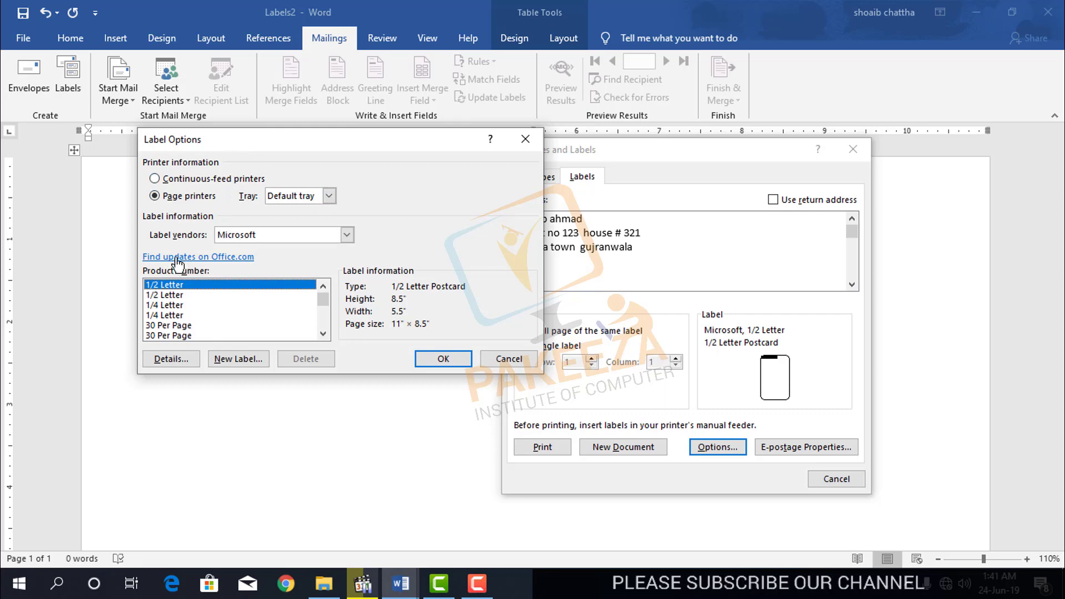
pyautogui.click(255, 241)
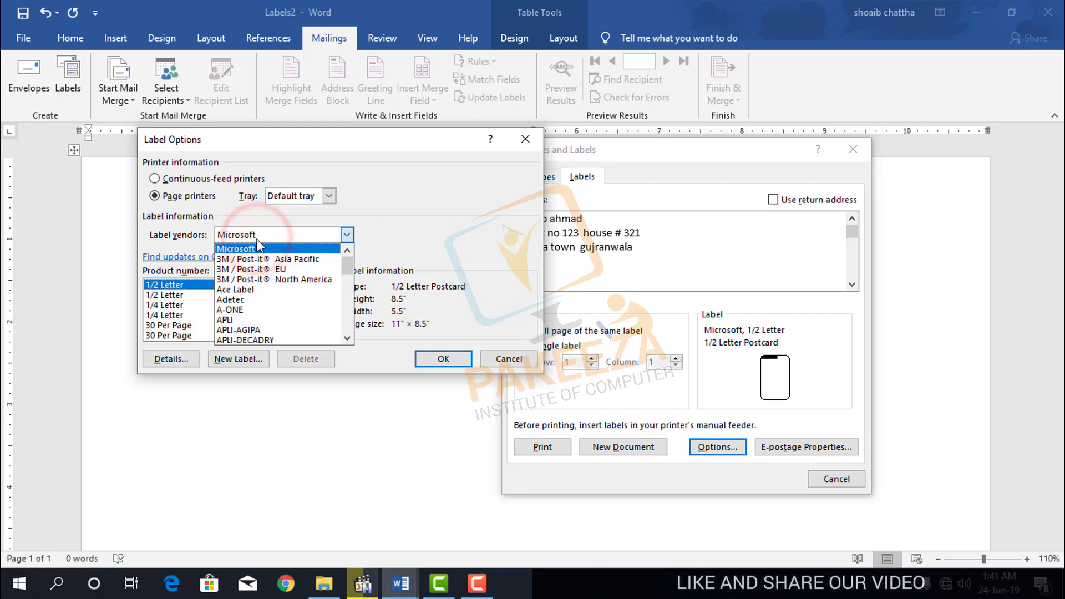
pyautogui.click(244, 269)
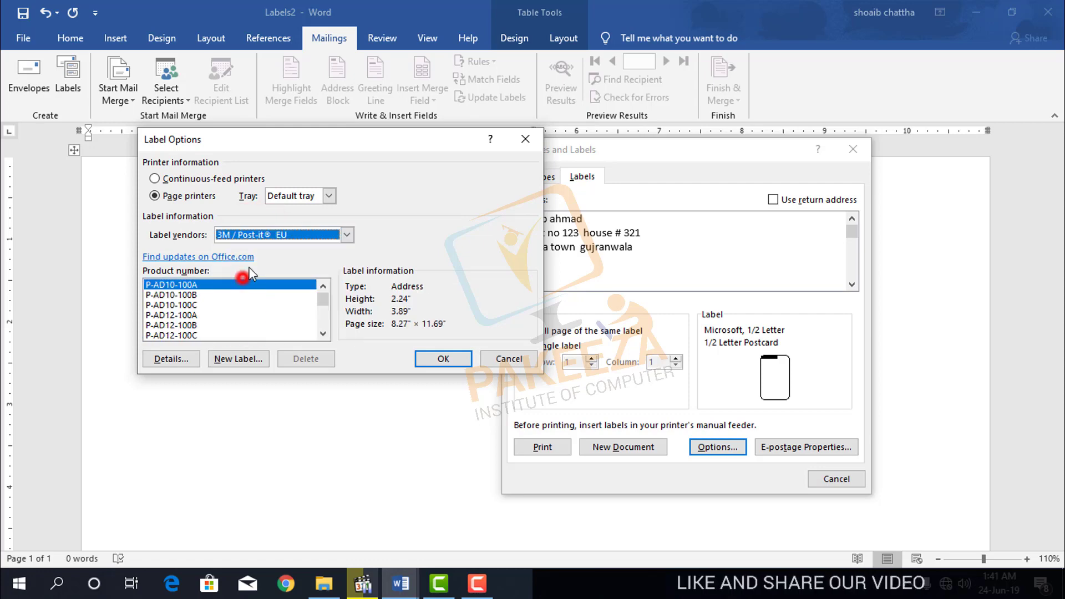
pyautogui.click(273, 236)
pyautogui.scroll(-1, 244, 299)
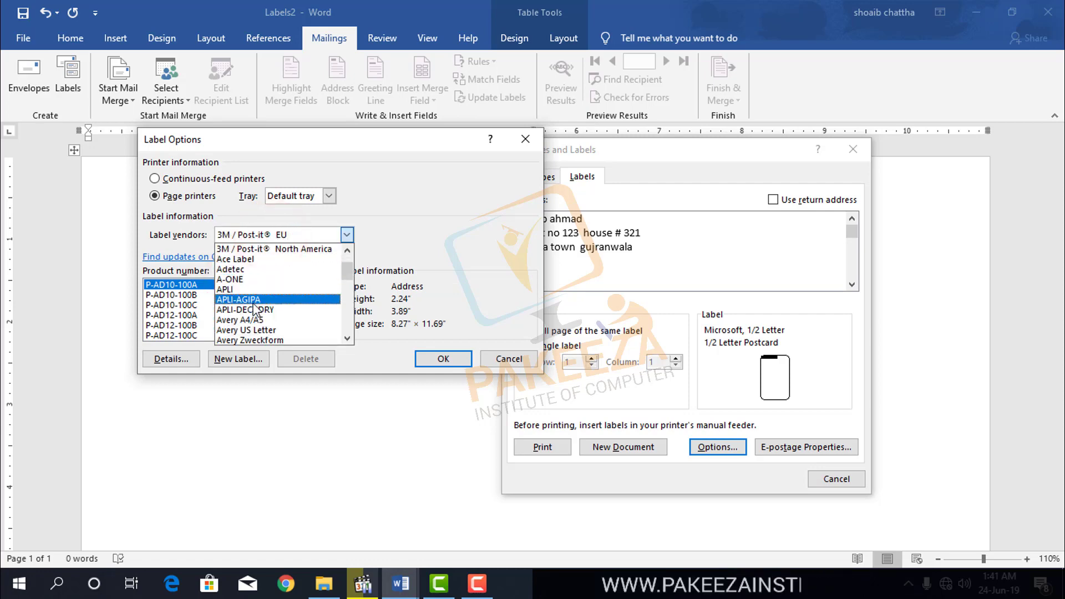
pyautogui.click(240, 291)
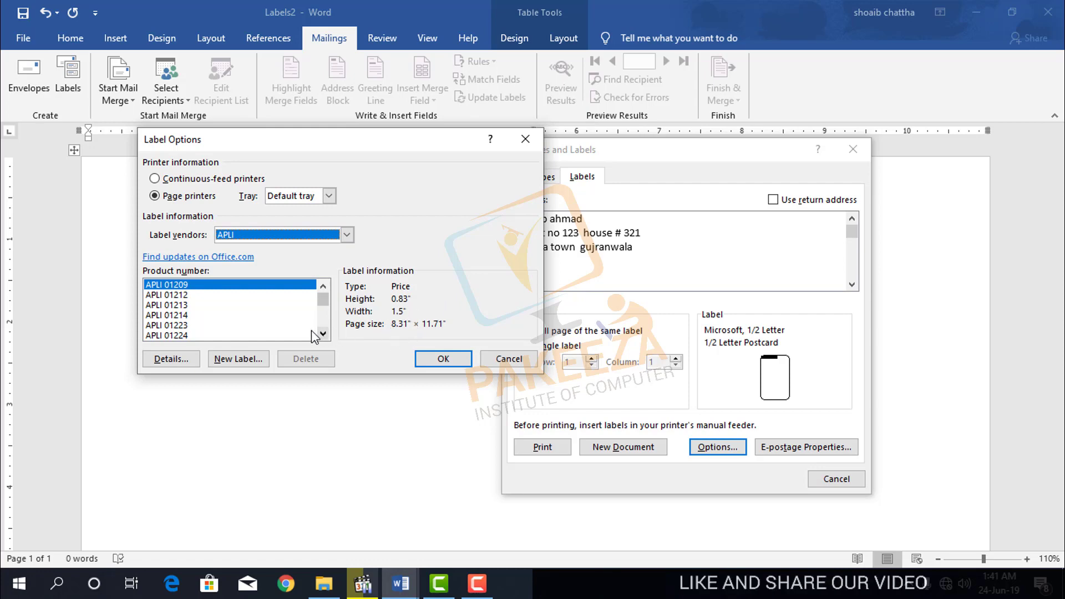
# Step: Start a new custom label based on APLI 01209 with a 0.6" top margin and a 0.8" label height
pyautogui.click(239, 359)
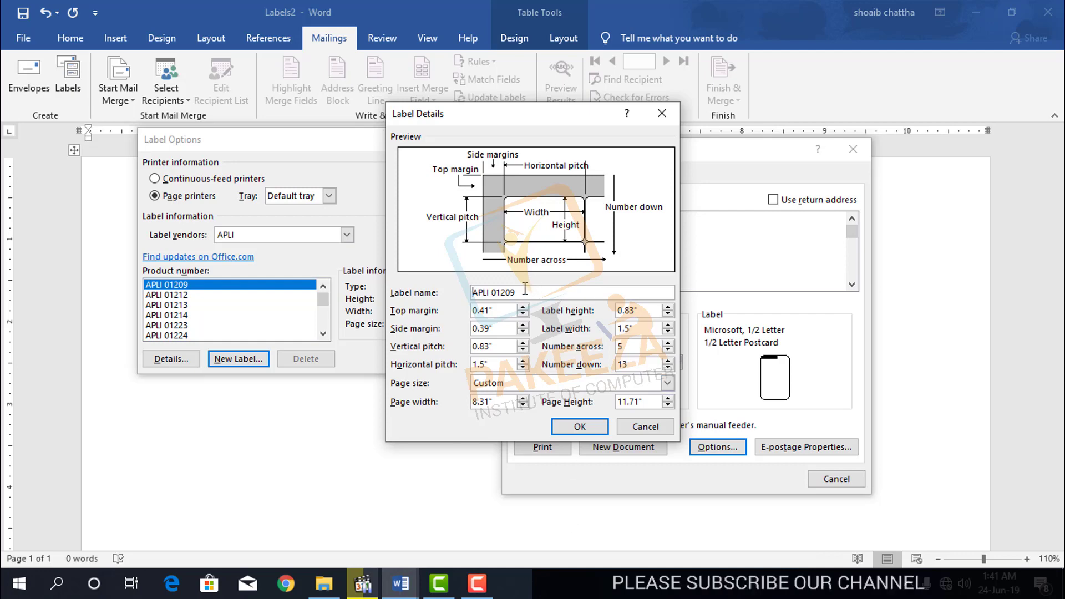
pyautogui.moveTo(524, 290)
pyautogui.mouseDown()
pyautogui.moveTo(477, 291)
pyautogui.moveTo(505, 291)
pyautogui.mouseUp()
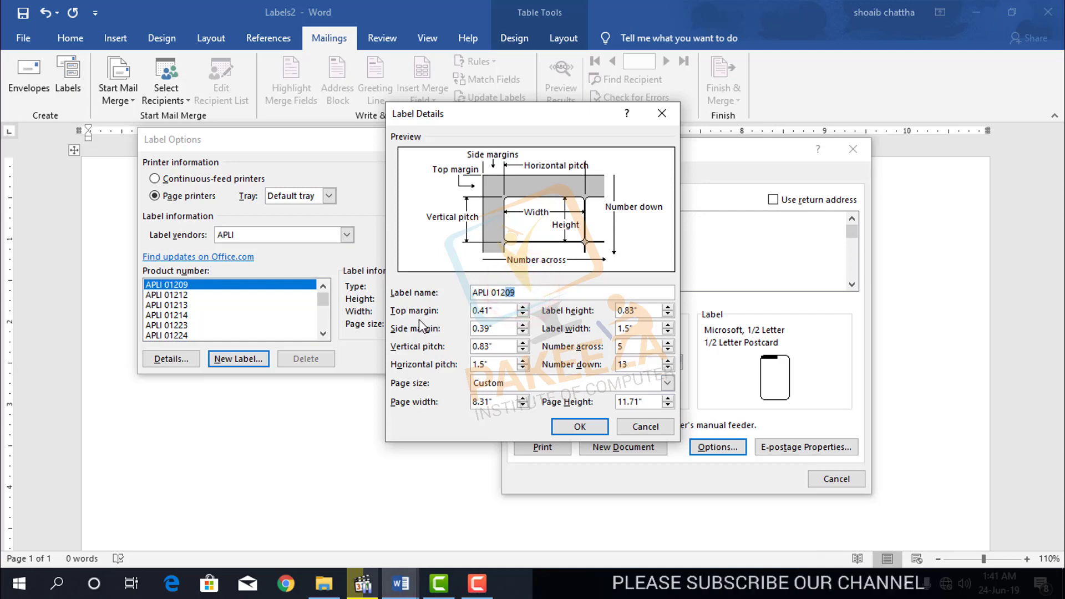
pyautogui.click(522, 307)
pyautogui.click(523, 308)
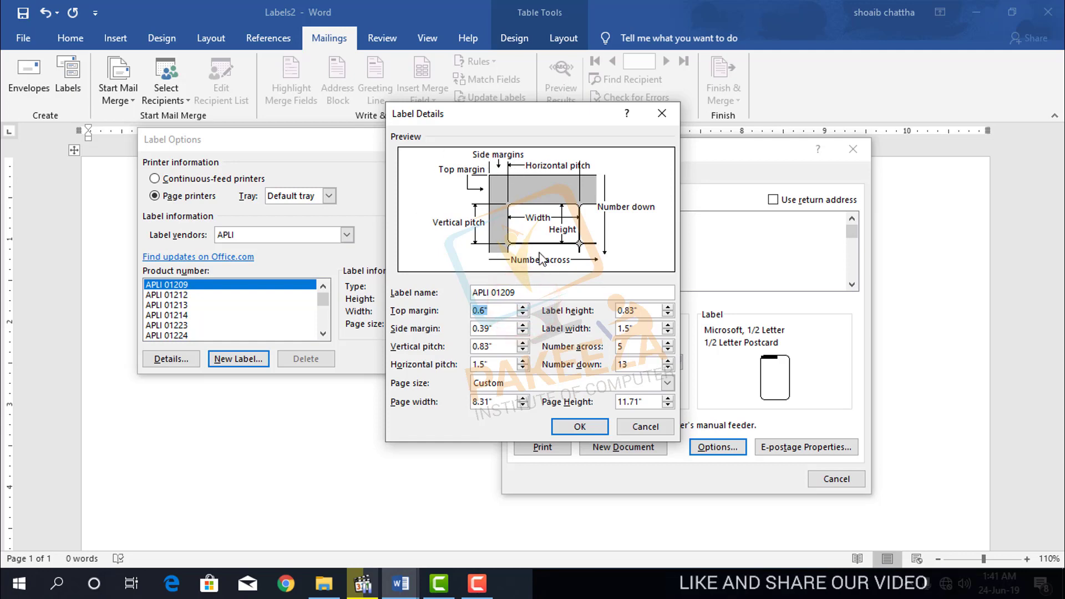
pyautogui.click(668, 308)
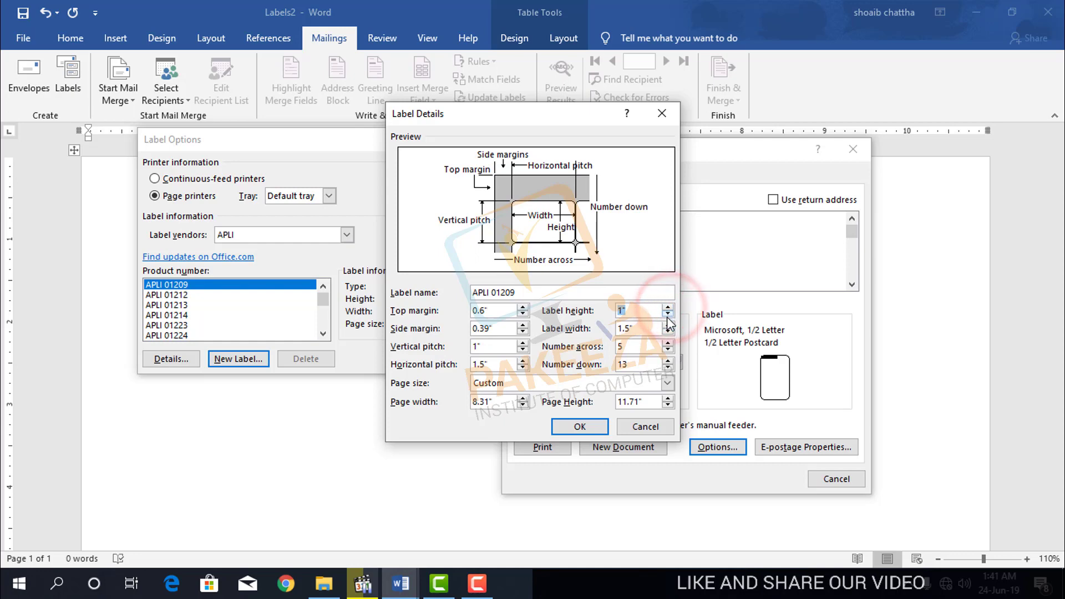
pyautogui.click(668, 315)
pyautogui.click(509, 347)
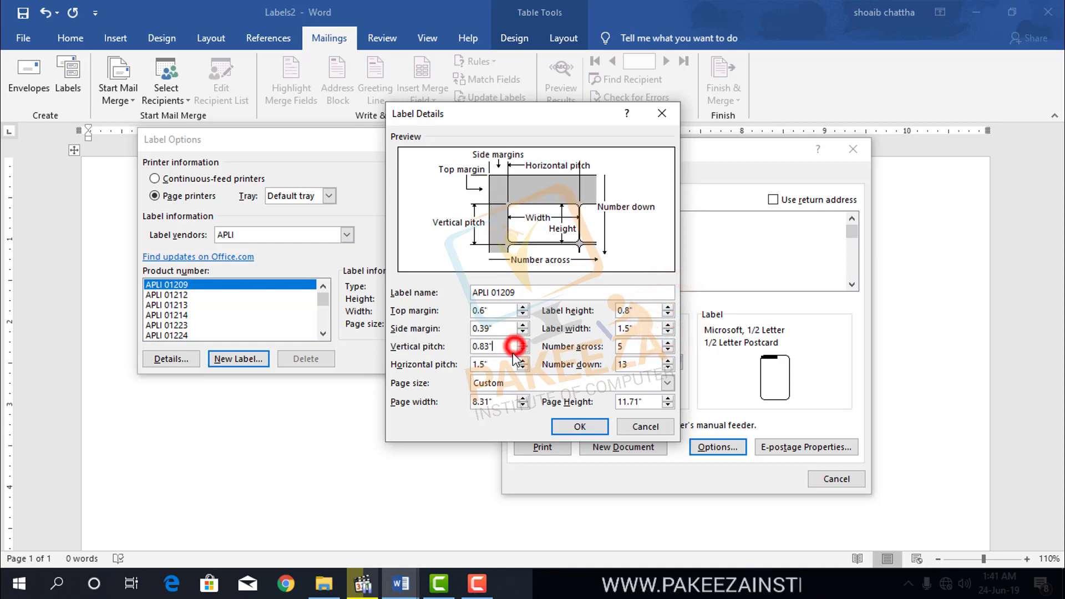
# Step: Reduce the custom label's side margin to 0"
pyautogui.click(523, 332)
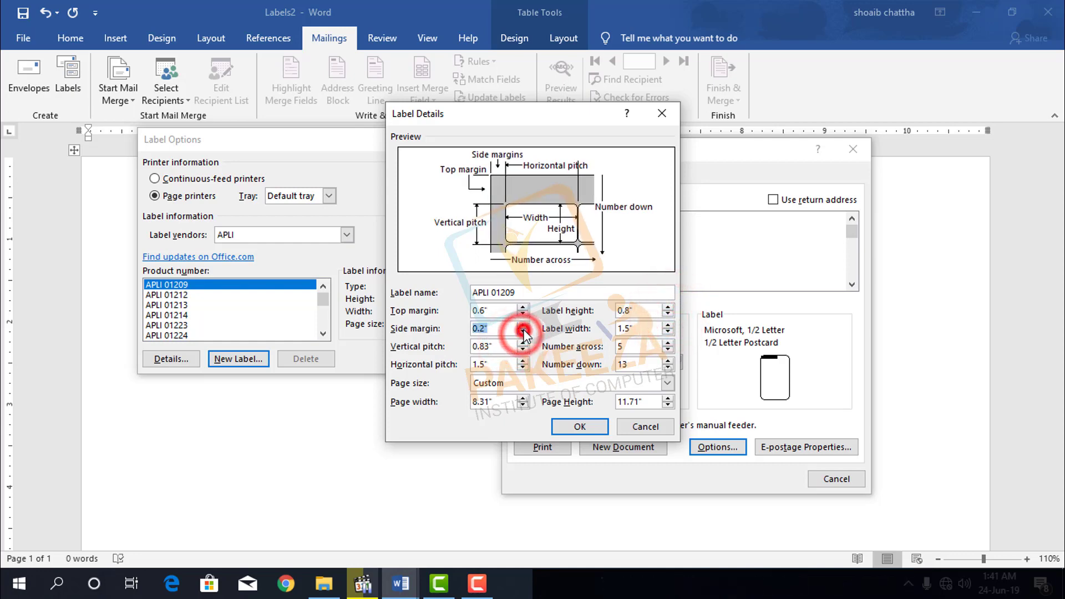
pyautogui.click(522, 332)
pyautogui.click(521, 338)
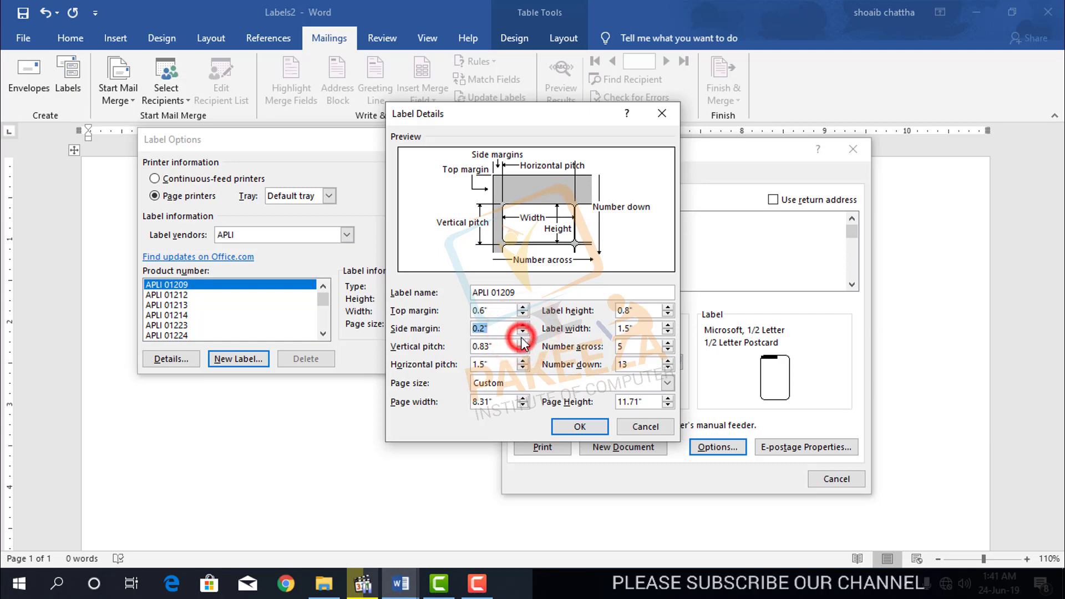
pyautogui.click(523, 332)
pyautogui.click(522, 332)
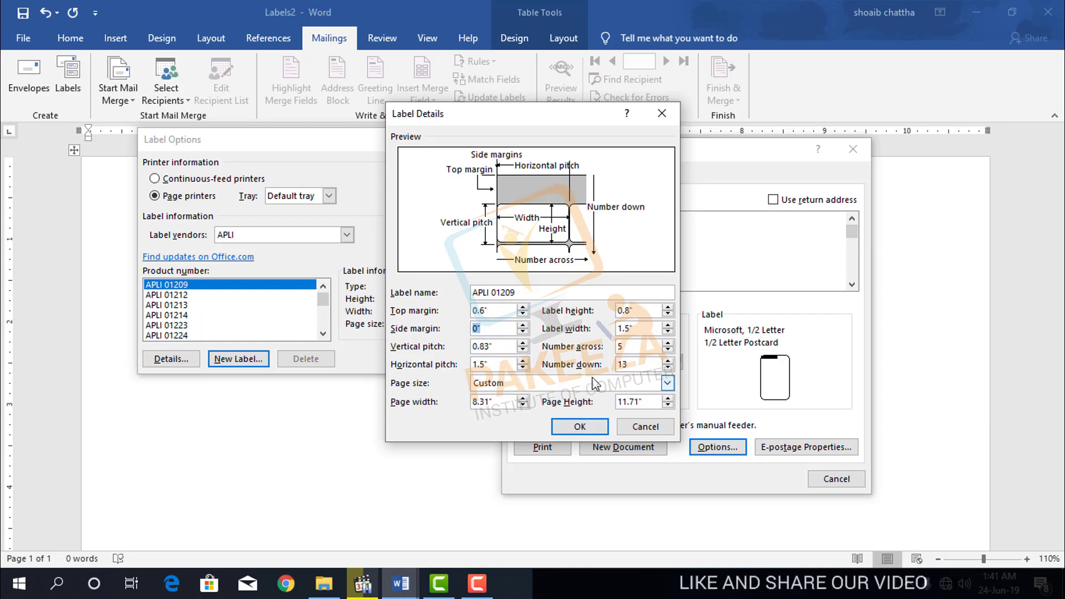
# Step: Set the custom label's number down to 8 and apply it as the label product to use
pyautogui.click(668, 368)
pyautogui.click(667, 368)
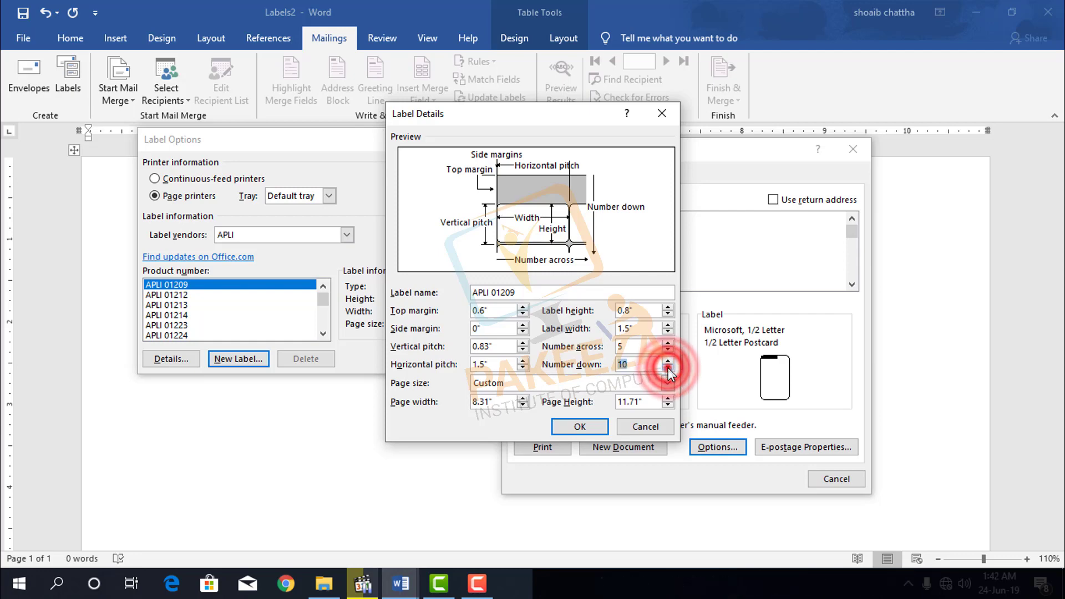
pyautogui.click(667, 368)
pyautogui.click(667, 368)
pyautogui.click(667, 368)
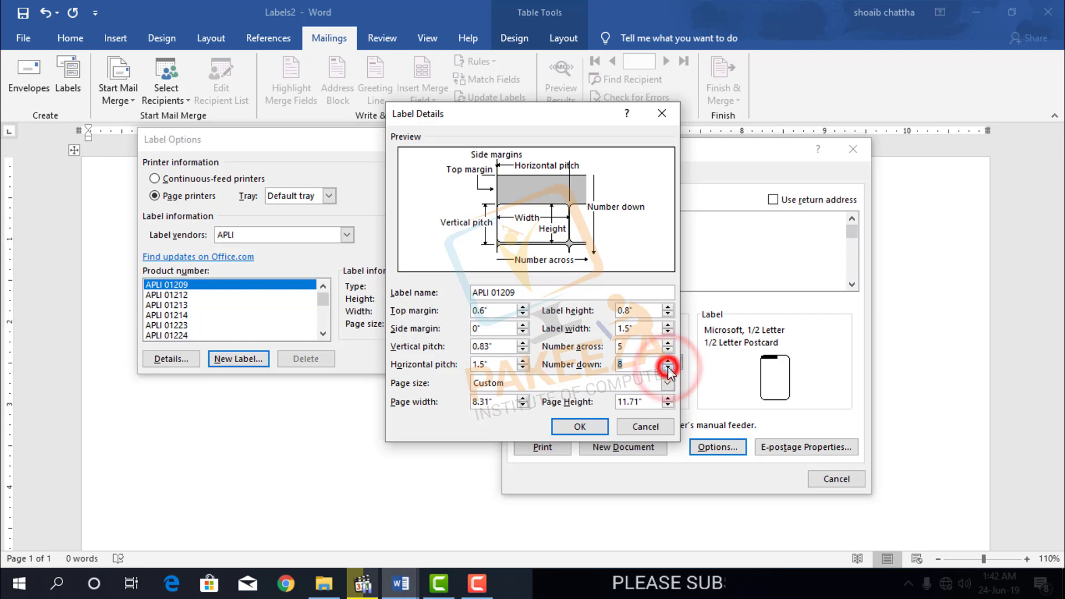
pyautogui.click(579, 426)
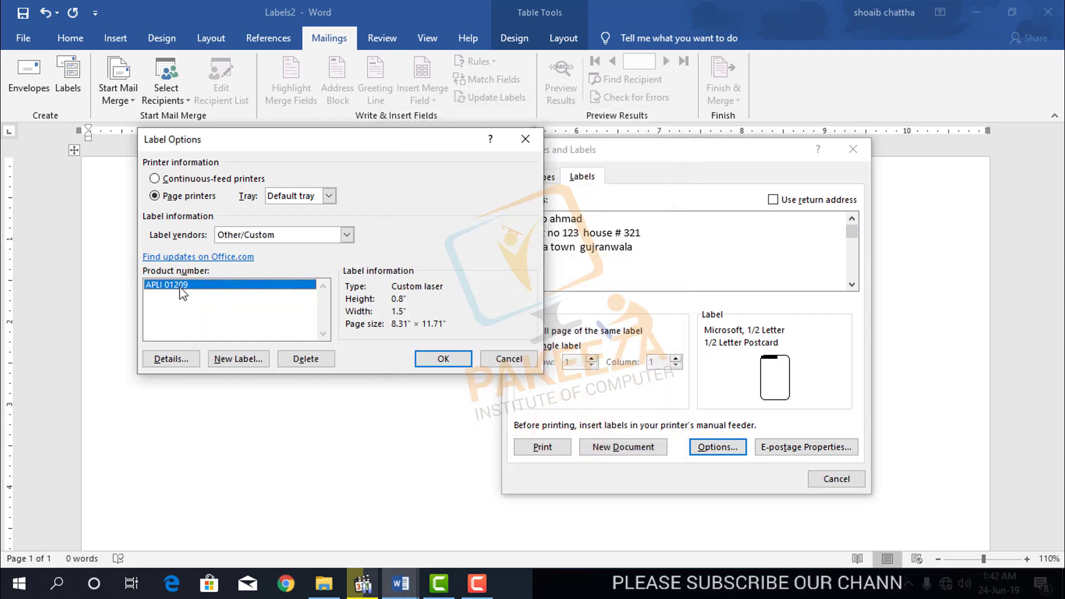
pyautogui.click(441, 358)
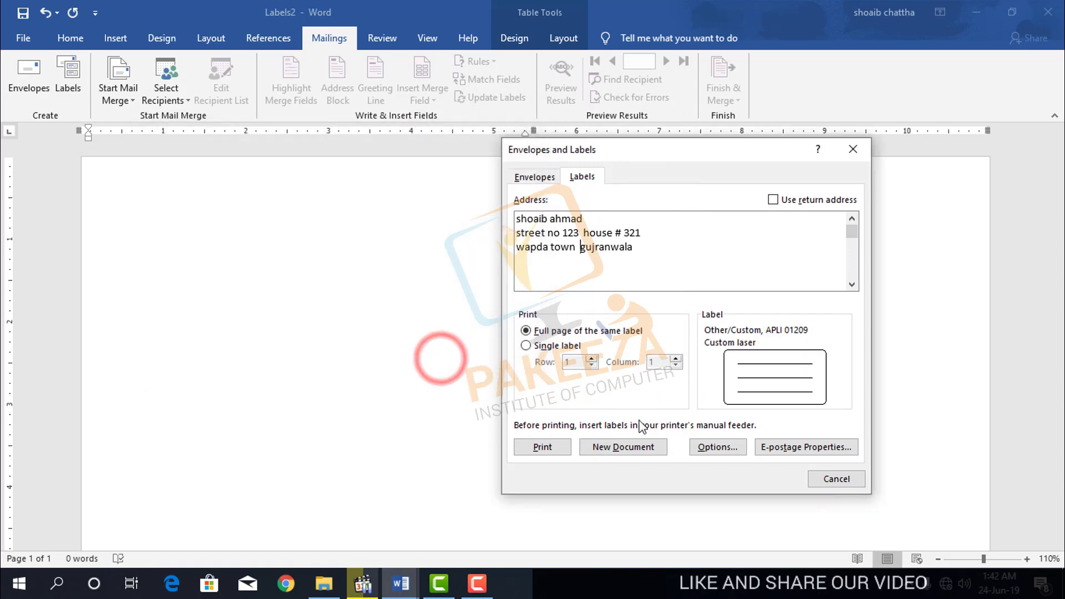
# Step: Generate a new document with a full page of the same label and slightly indent the first label's opening line
pyautogui.click(616, 449)
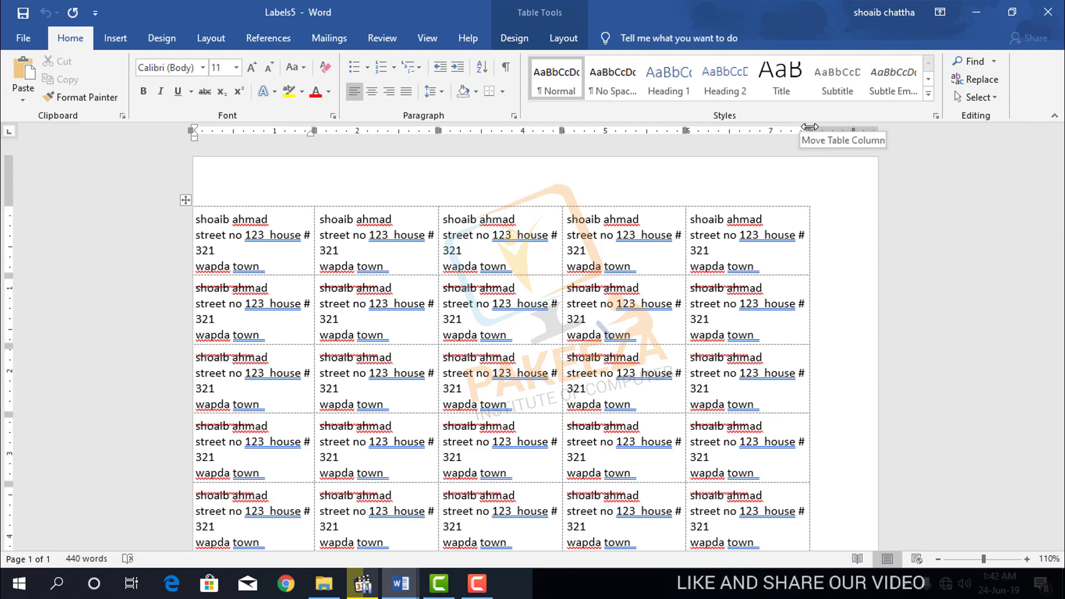
pyautogui.scroll(-5, 523, 249)
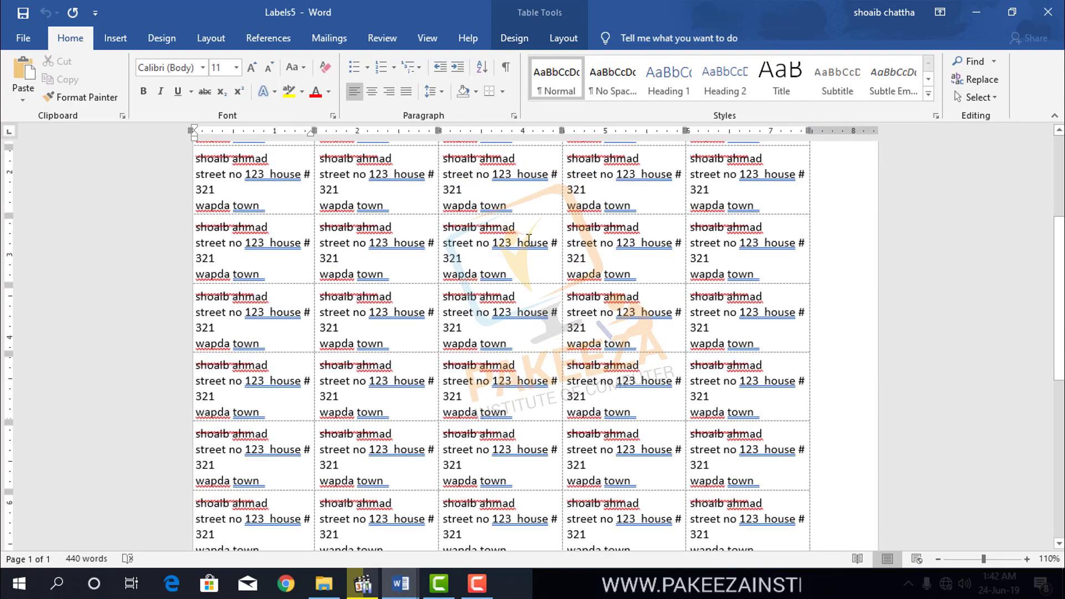
pyautogui.scroll(5, 530, 242)
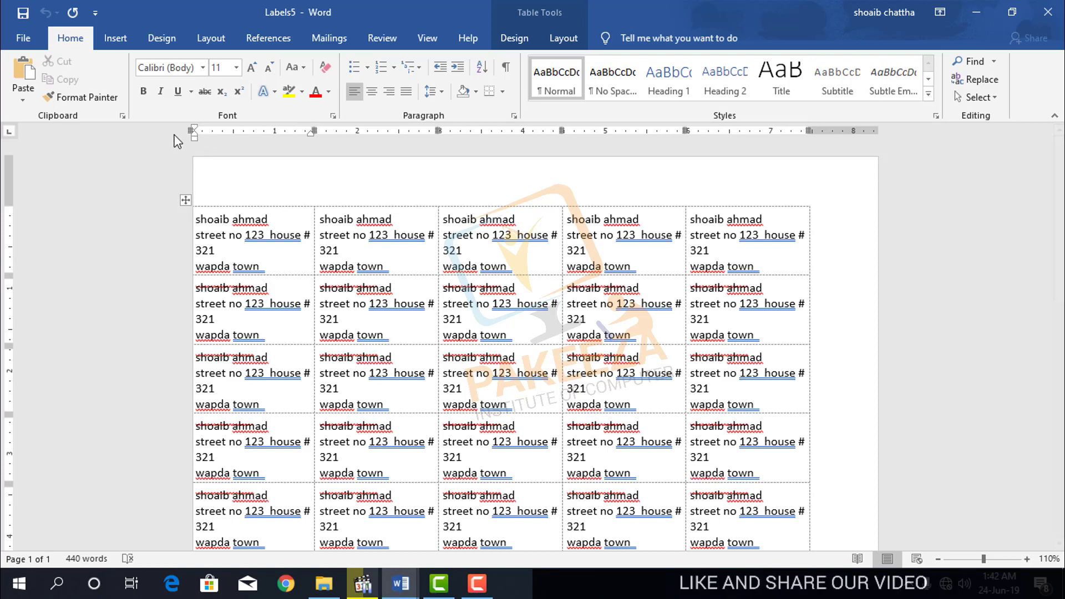
pyautogui.moveTo(195, 131); pyautogui.dragTo(202, 128)
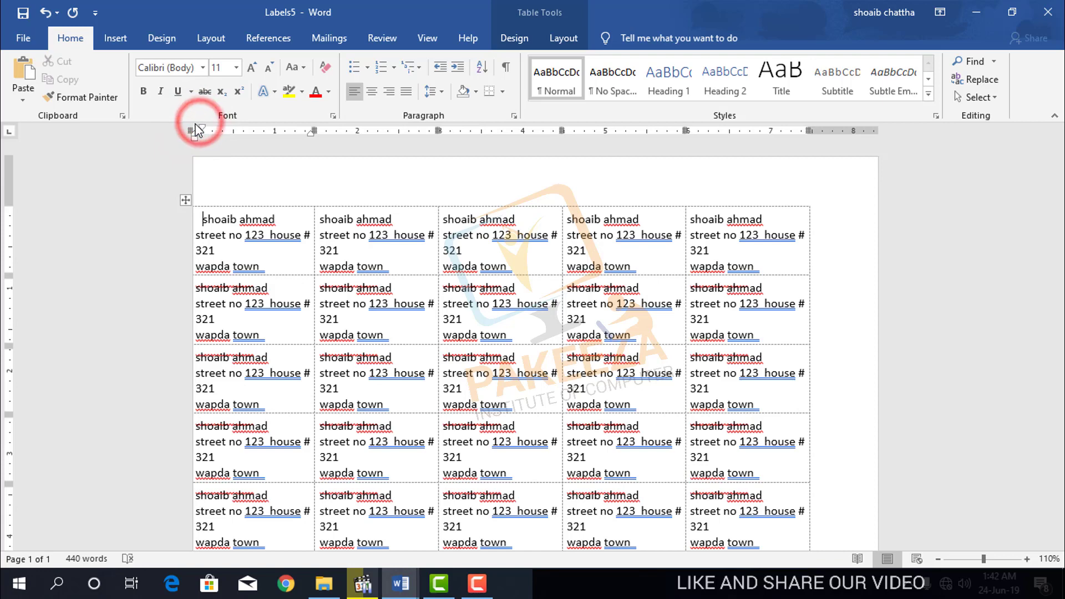
# Step: Hide the label table's gridlines and show them again
pyautogui.click(564, 39)
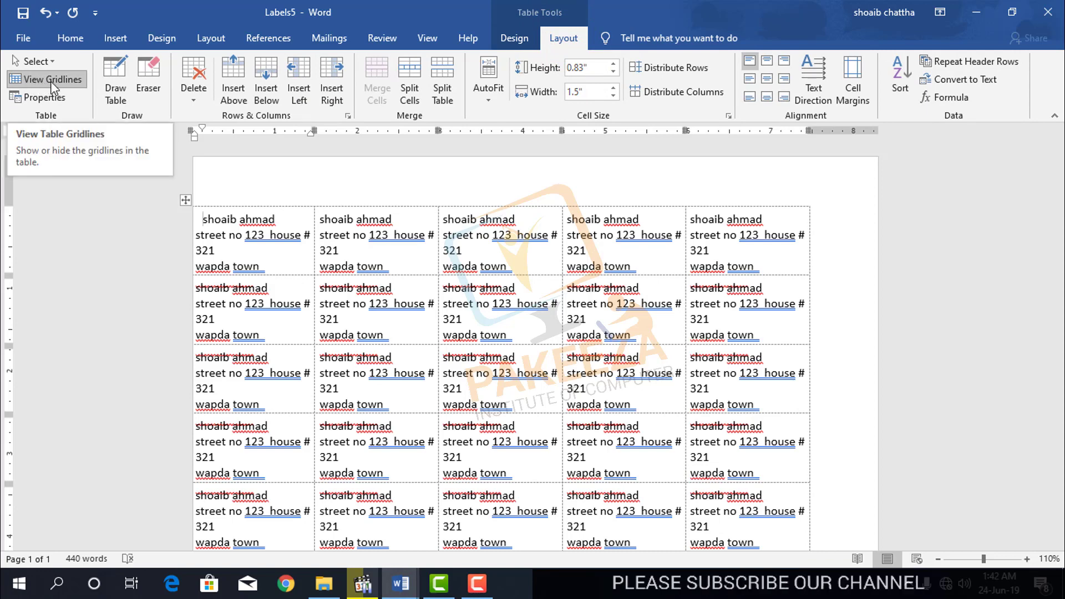
pyautogui.click(425, 38)
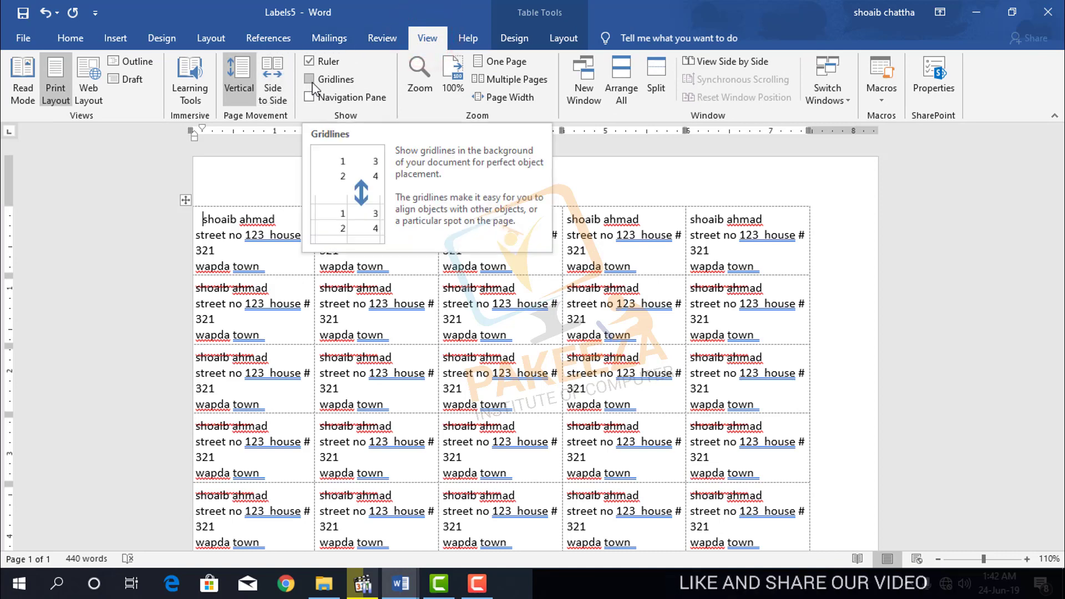
pyautogui.click(562, 37)
pyautogui.click(68, 84)
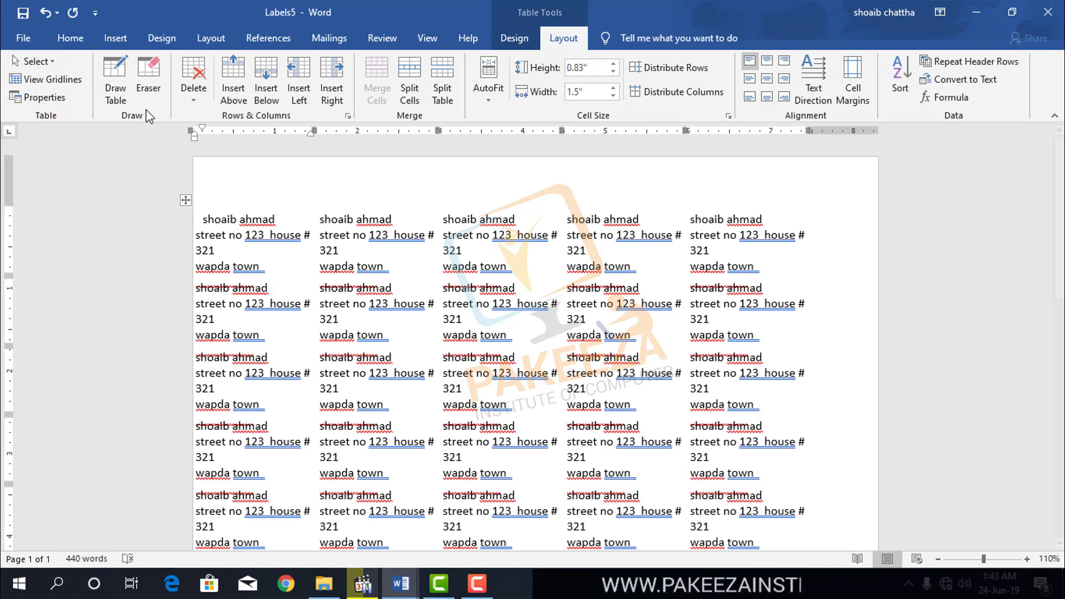
pyautogui.click(34, 83)
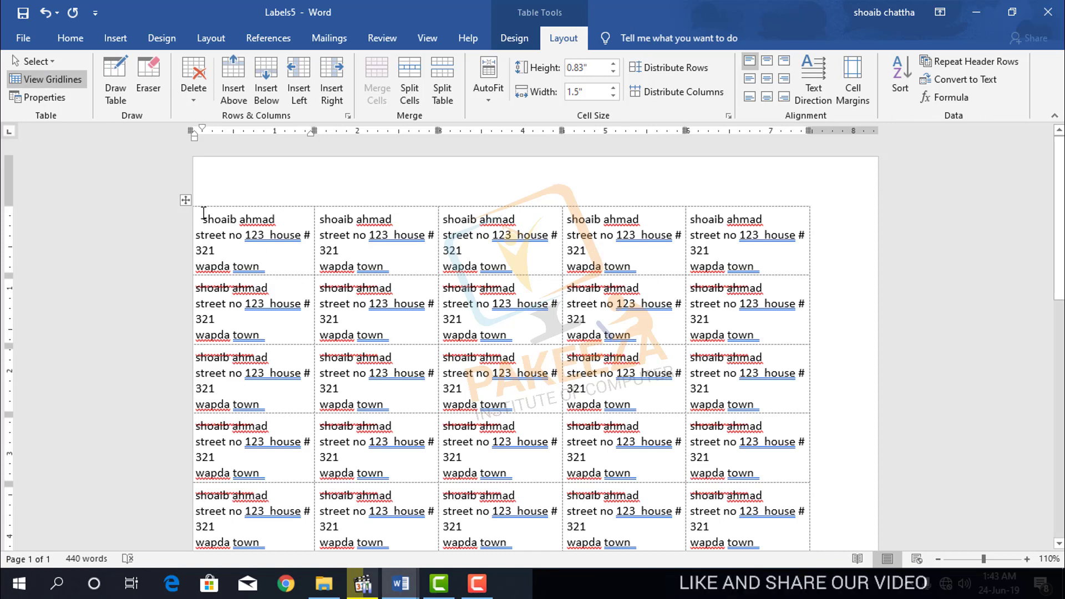
# Step: Remove the first-line indent from the opening line of the first label
pyautogui.press('BackSpace')
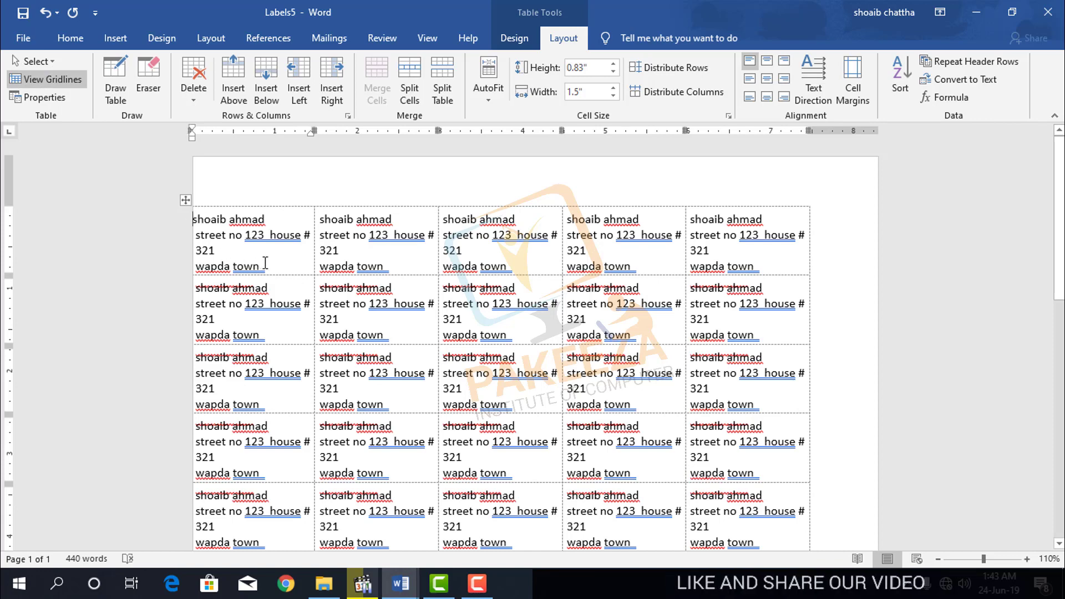
pyautogui.moveTo(264, 266); pyautogui.dragTo(176, 237)
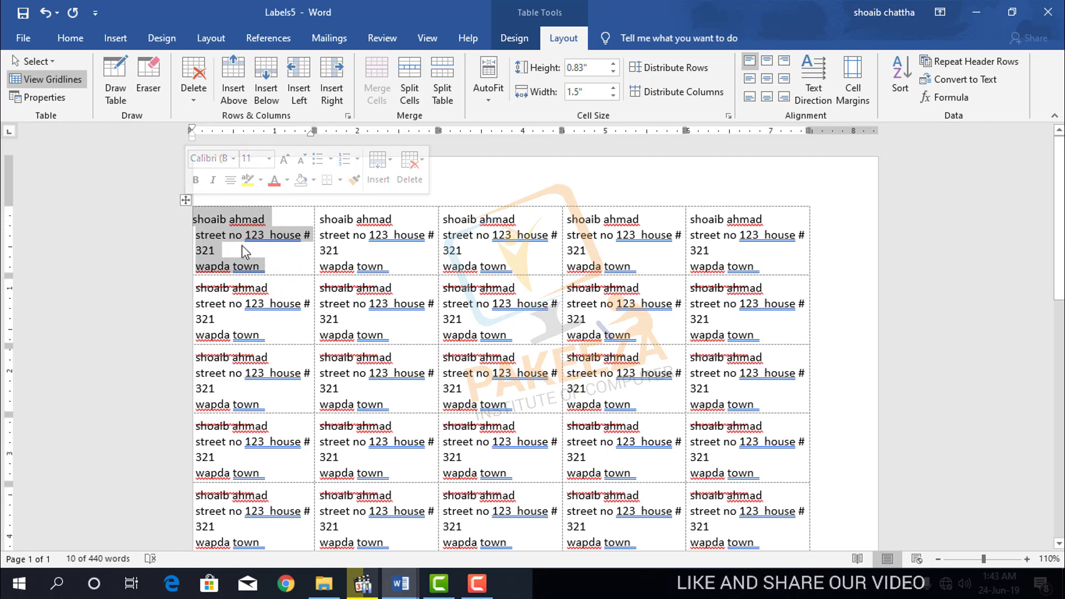
pyautogui.click(303, 262)
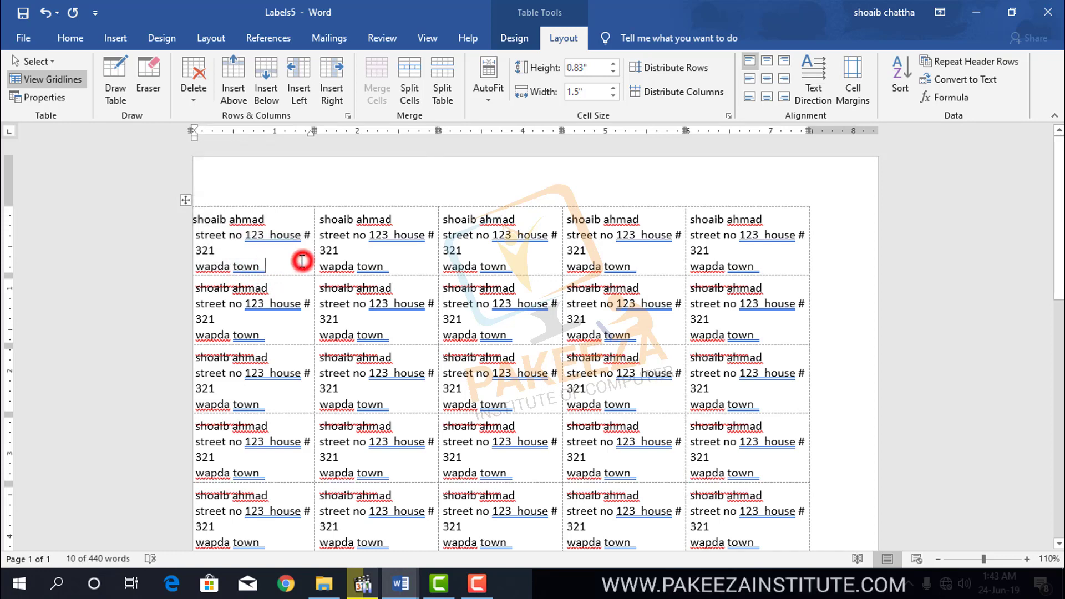
# Step: Select only the first label's cell with the table selection options and clear the selection again
pyautogui.click(52, 62)
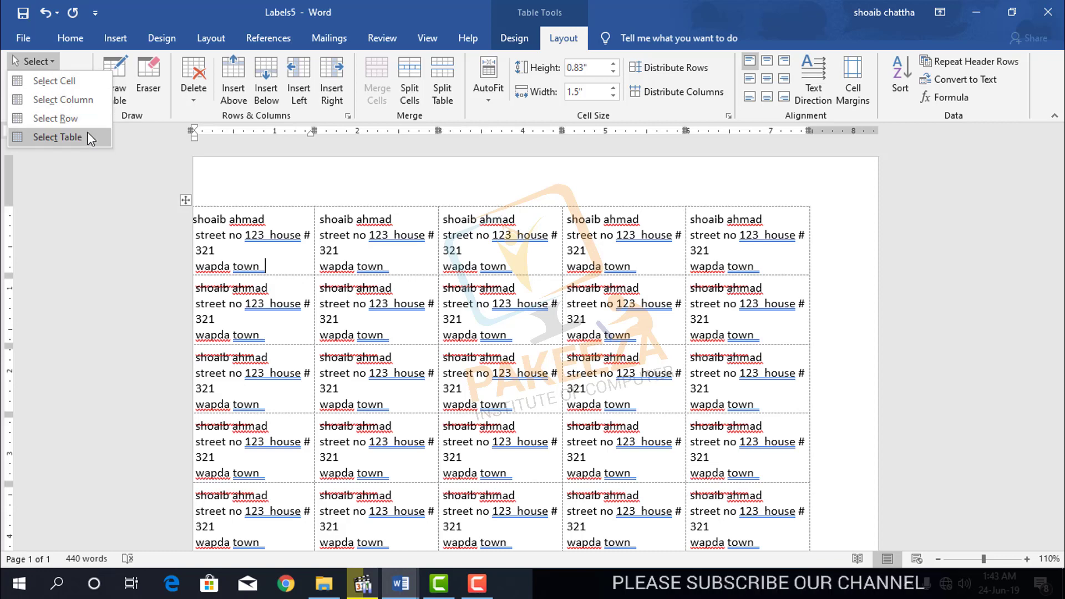
pyautogui.click(270, 266)
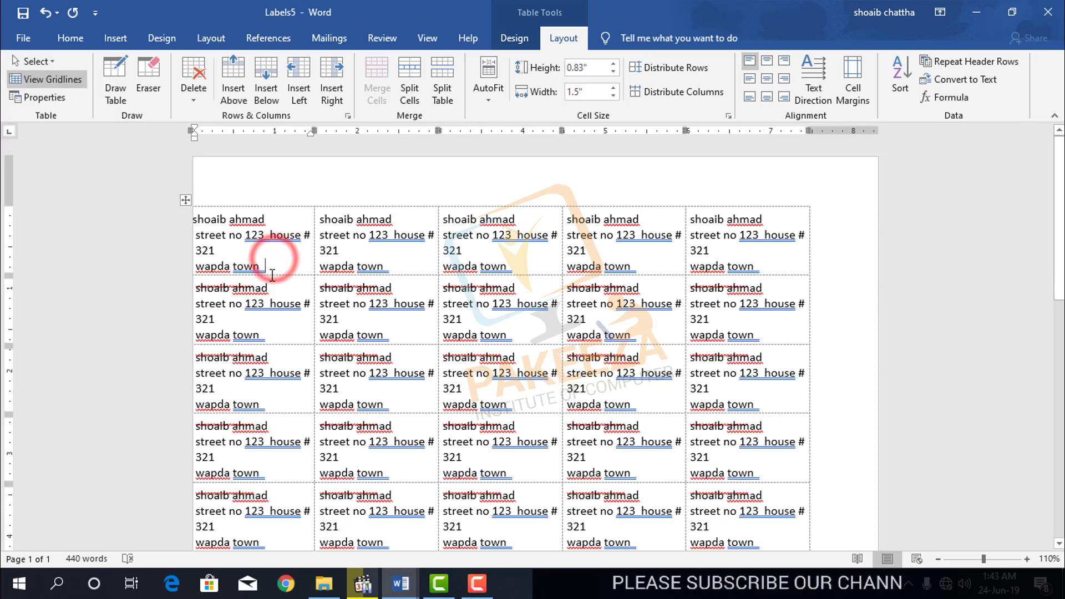
pyautogui.click(274, 258)
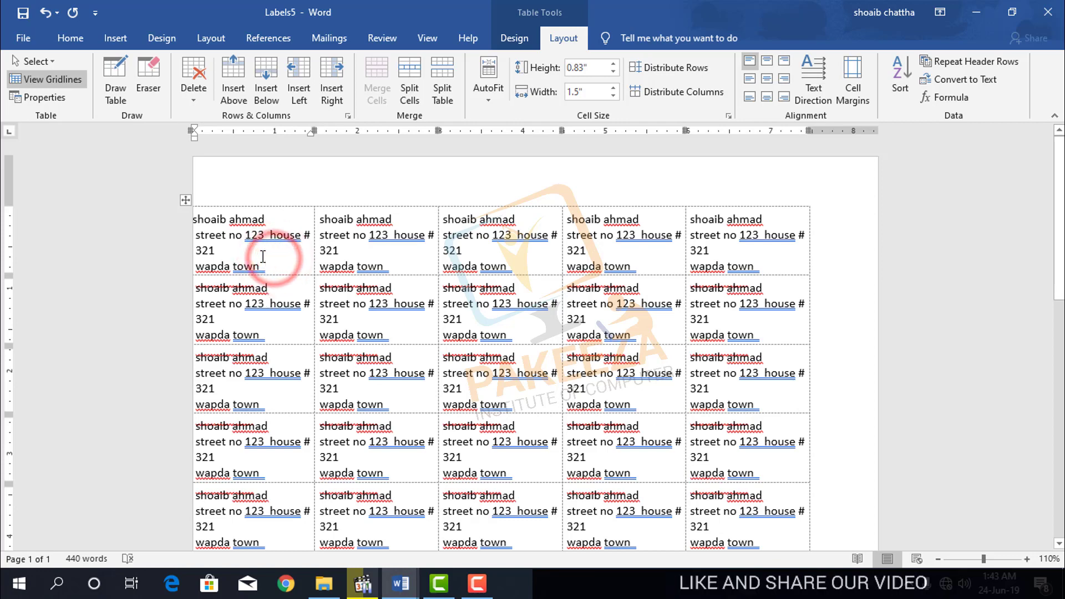
pyautogui.click(242, 234)
pyautogui.click(264, 220)
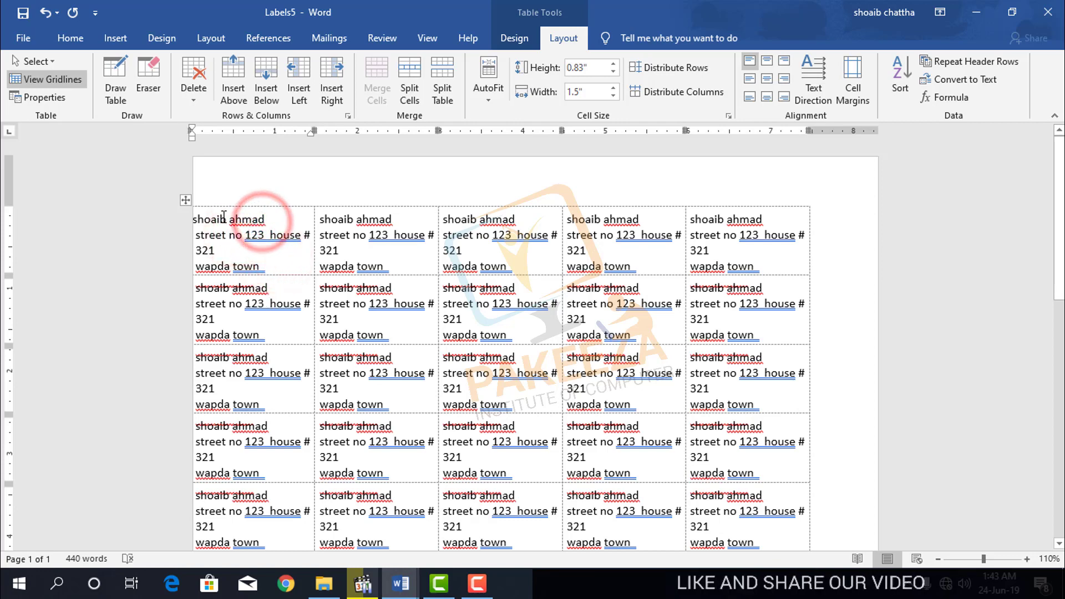
pyautogui.click(53, 62)
pyautogui.click(53, 82)
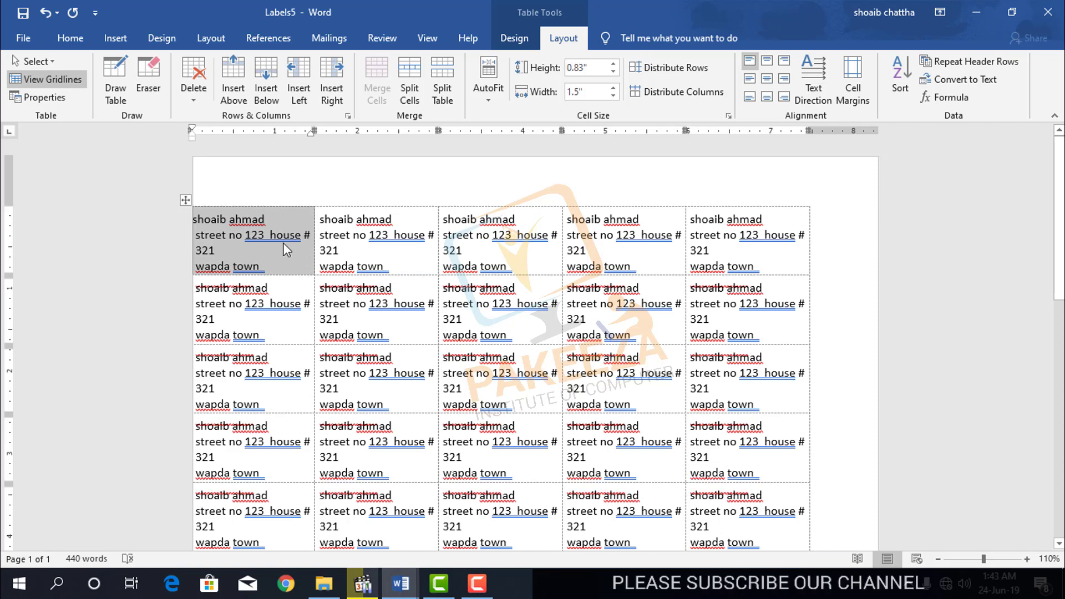
pyautogui.click(276, 261)
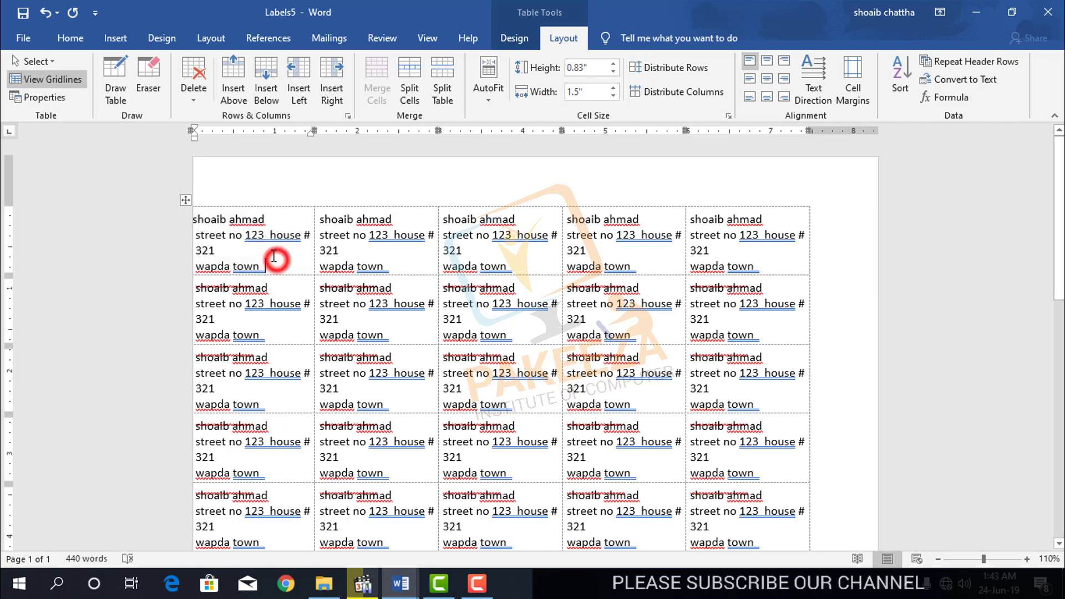
# Step: Select the entire first column of labels, check how far it extends down the page, and deselect it
pyautogui.click(54, 62)
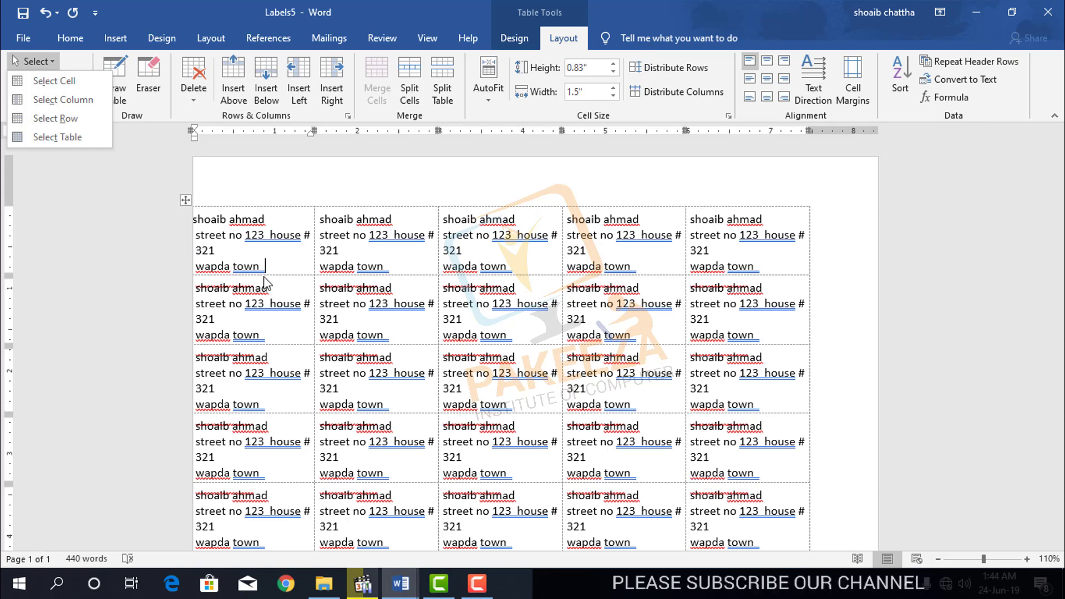
pyautogui.click(264, 313)
pyautogui.click(253, 248)
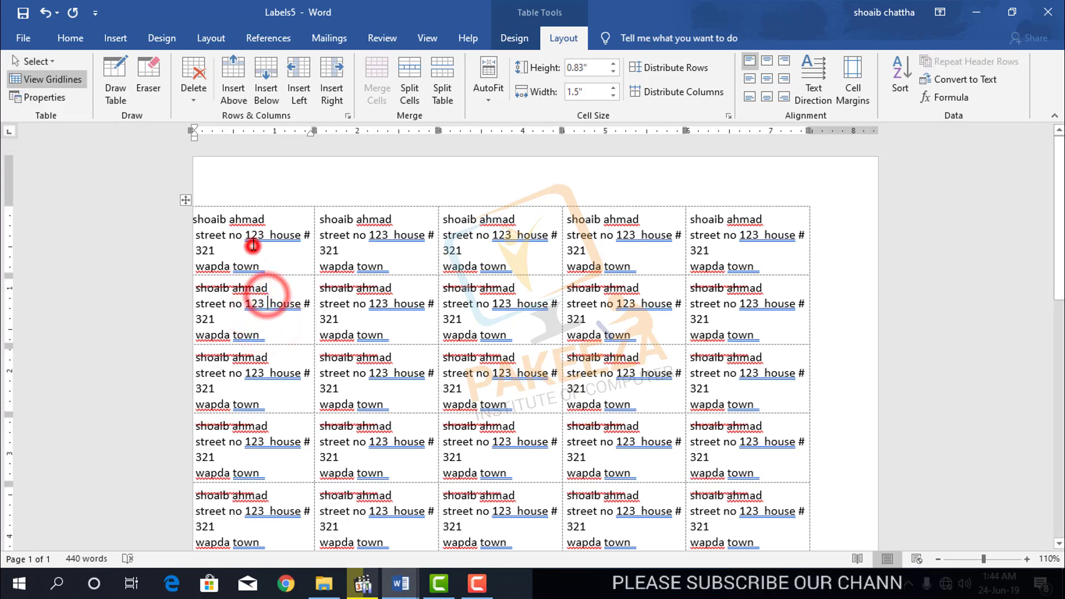
pyautogui.click(244, 236)
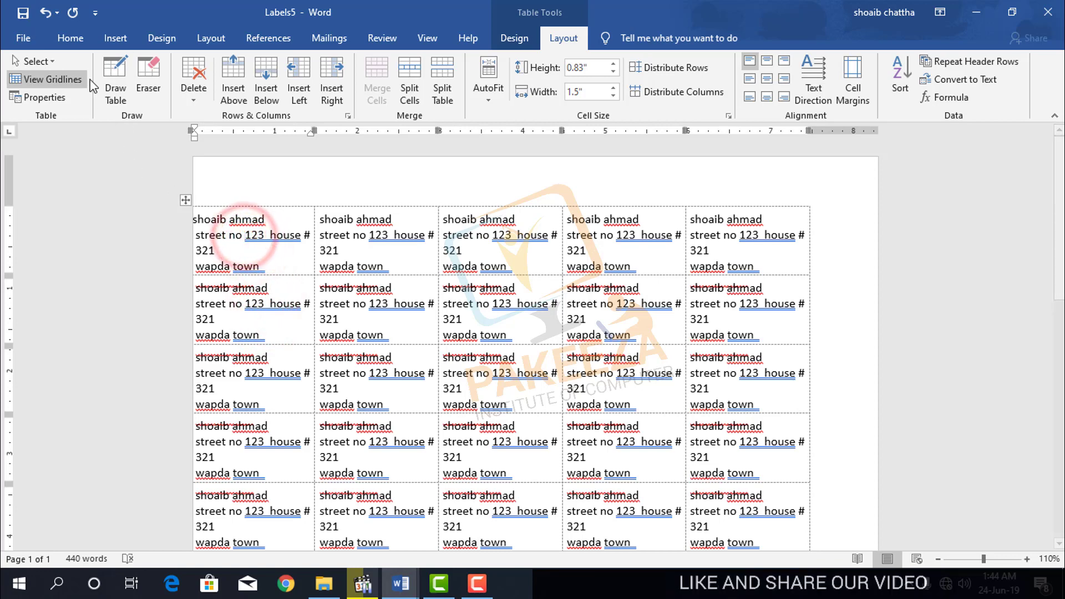
pyautogui.click(41, 61)
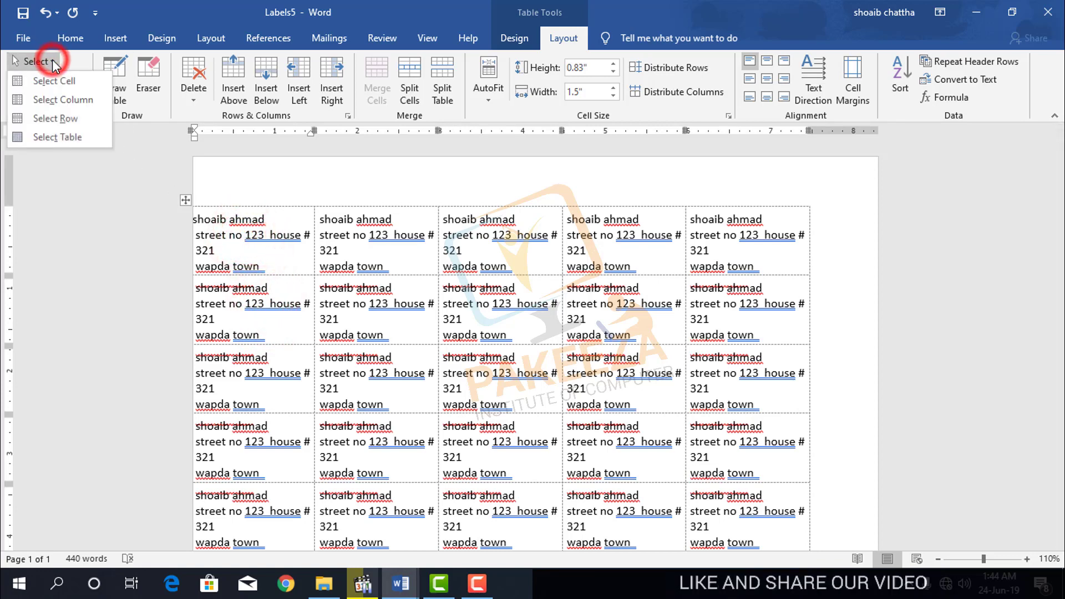
pyautogui.click(45, 100)
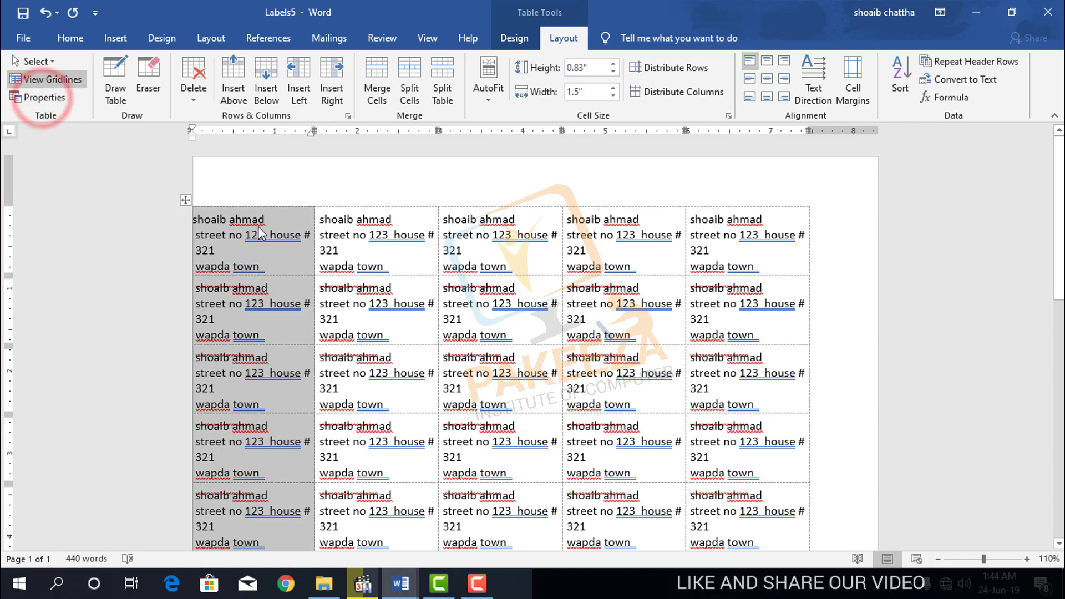
pyautogui.scroll(-5, 272, 242)
pyautogui.scroll(-5, 266, 235)
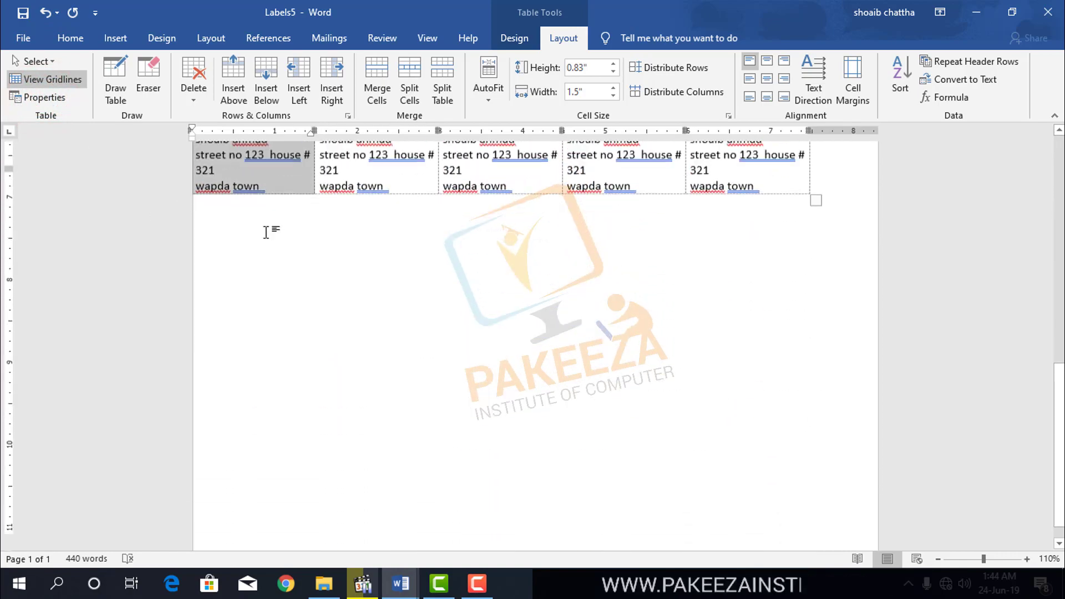
pyautogui.scroll(4, 264, 234)
pyautogui.scroll(5, 263, 238)
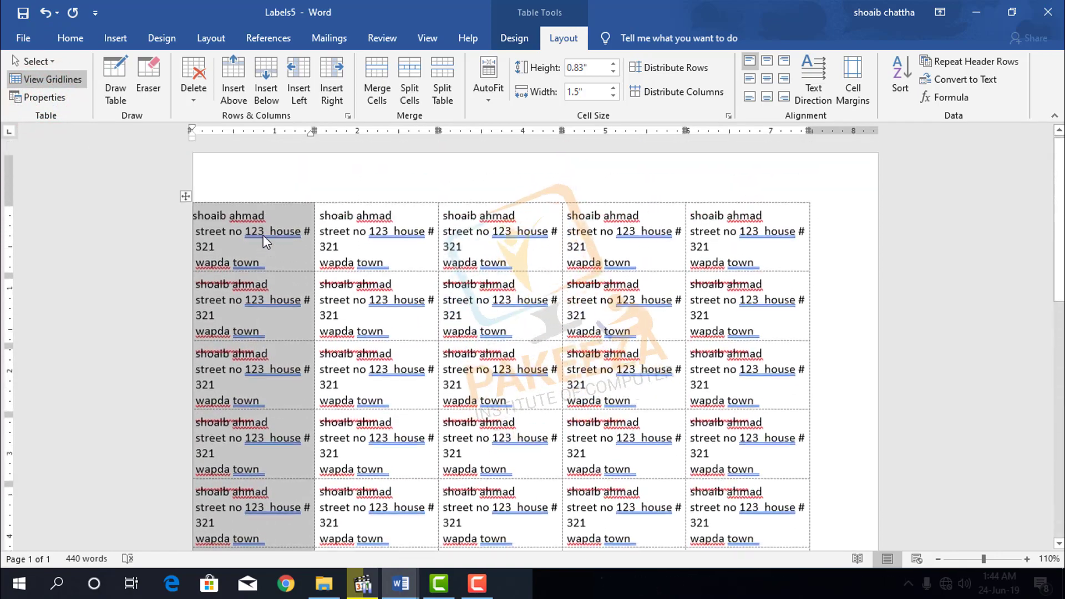
pyautogui.click(255, 237)
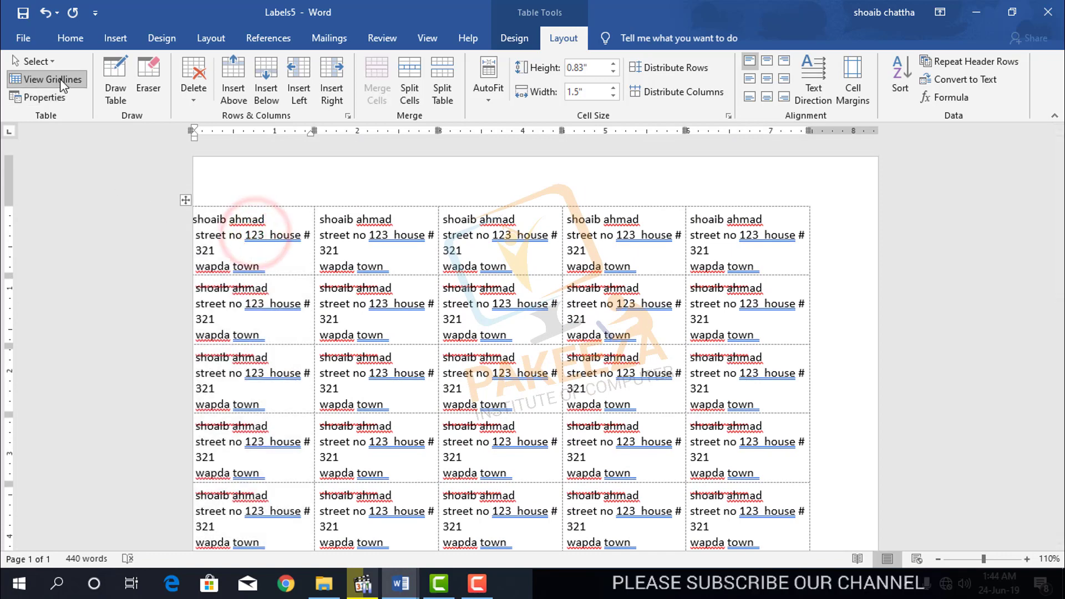
# Step: Select the first row of labels, followed by the whole label table, and place the cursor in the second label
pyautogui.click(53, 62)
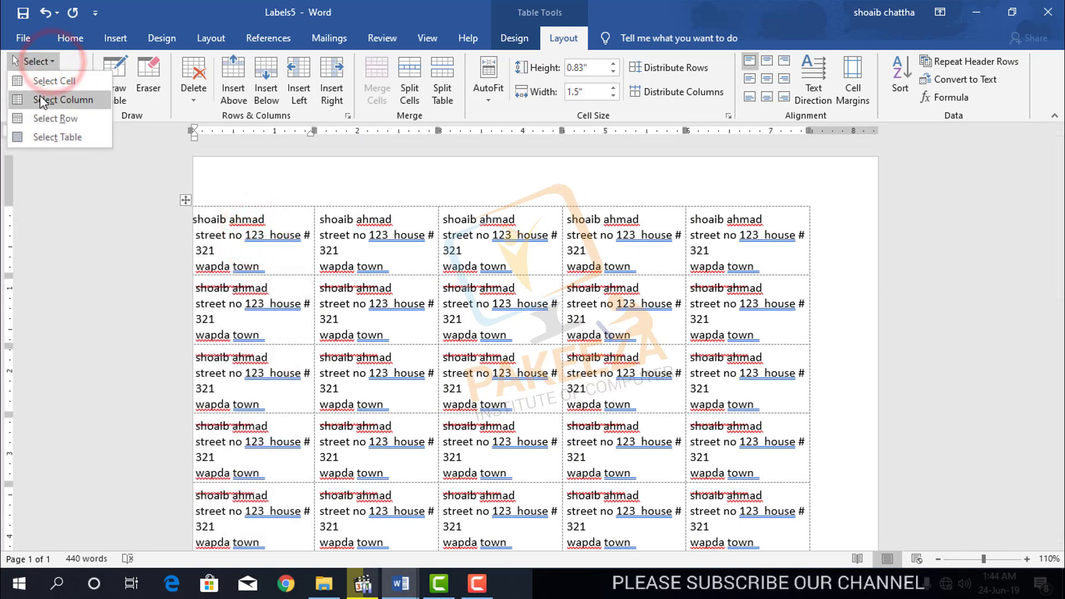
pyautogui.click(54, 118)
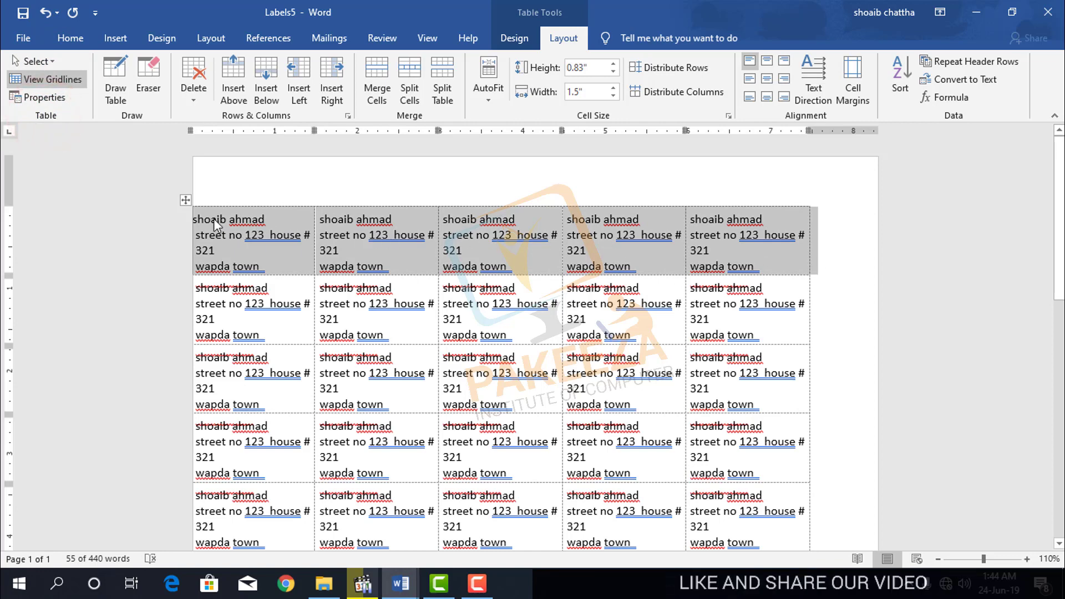
pyautogui.click(48, 61)
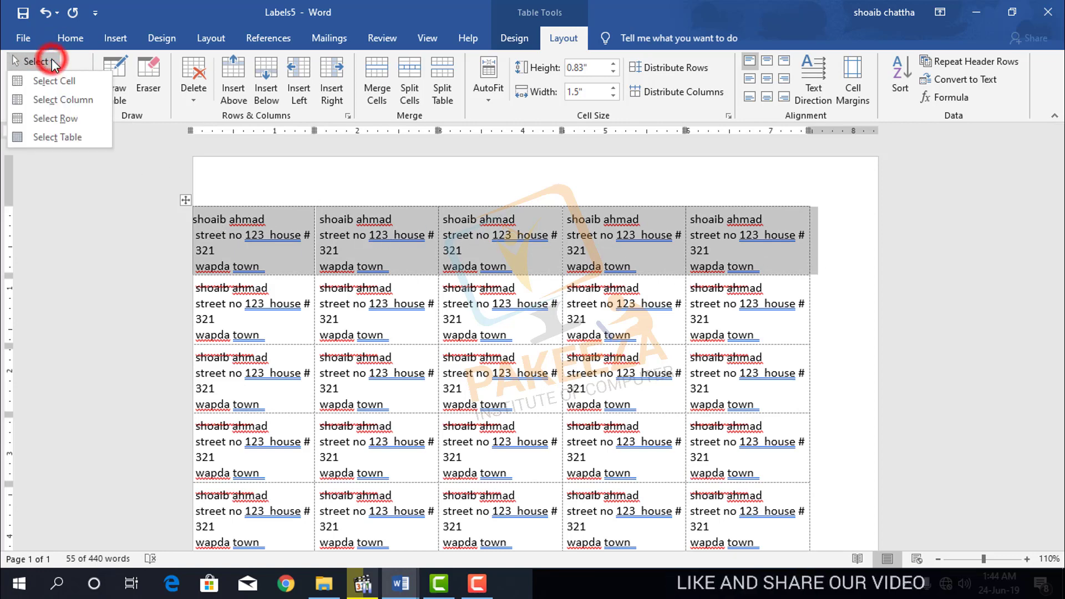
pyautogui.click(69, 138)
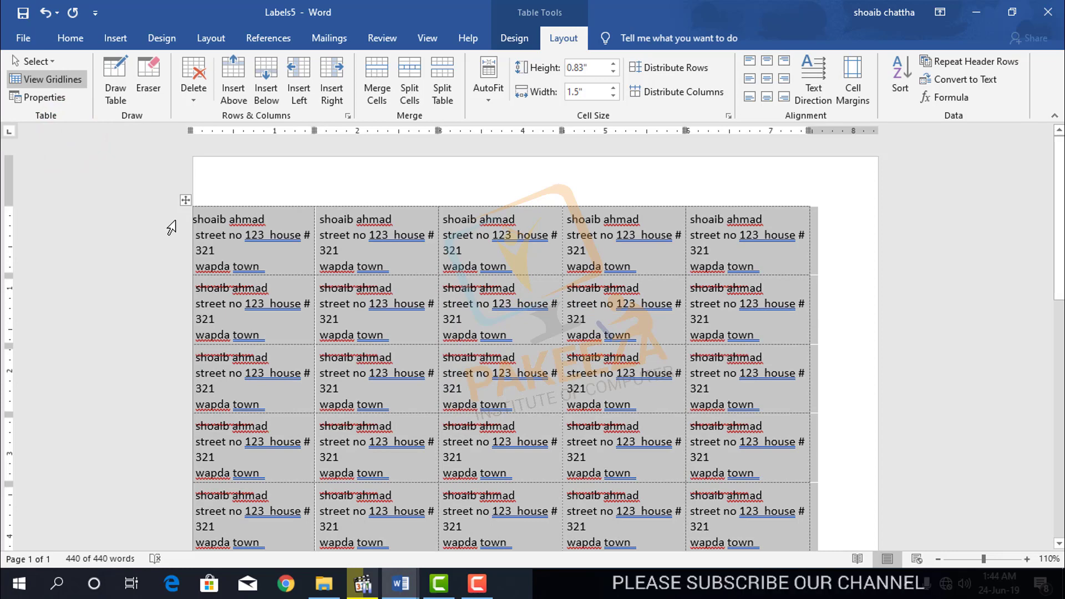
pyautogui.click(257, 209)
pyautogui.click(353, 252)
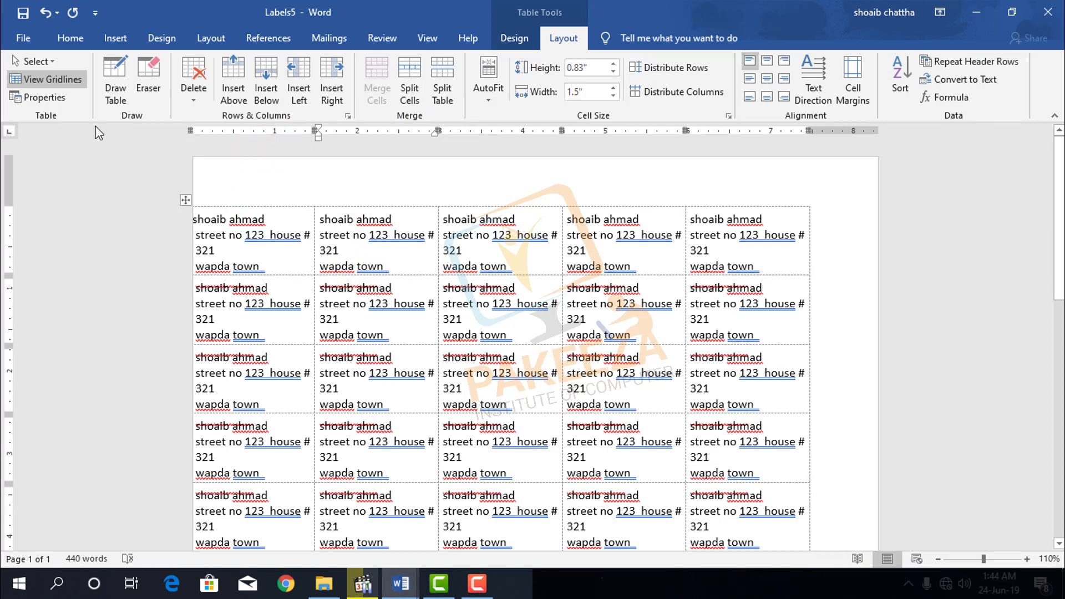
# Step: Toggle the label table's gridlines off and back on twice
pyautogui.click(39, 83)
pyautogui.click(40, 83)
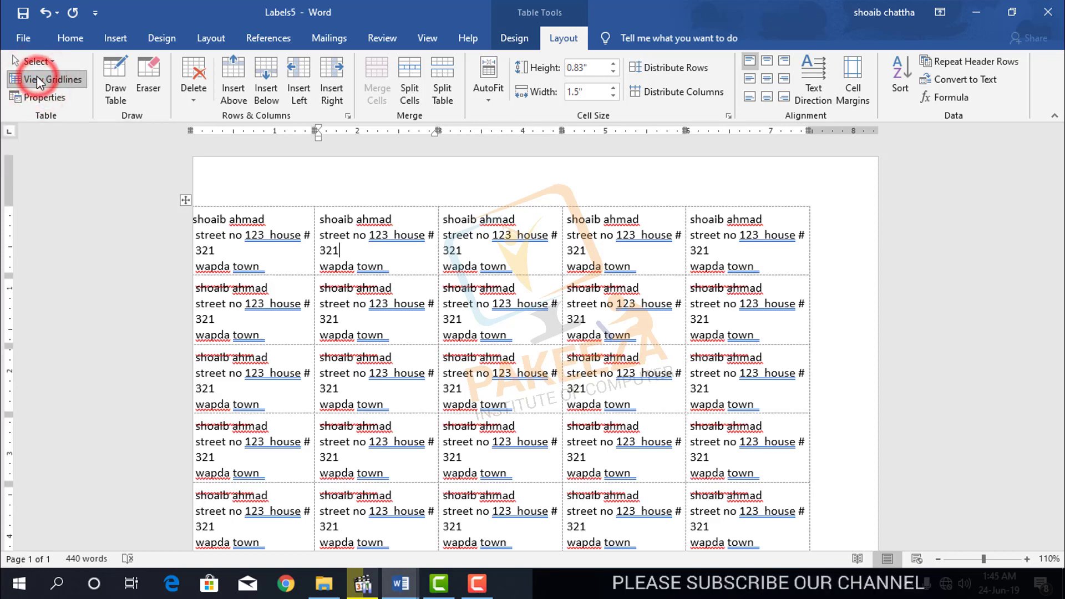
pyautogui.click(38, 81)
pyautogui.click(36, 81)
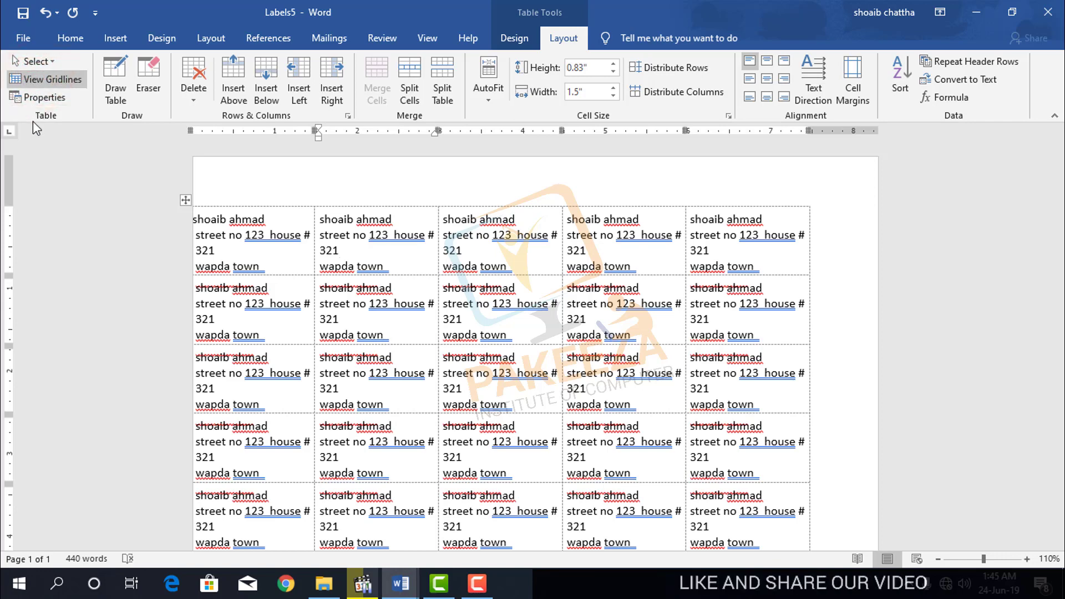
# Step: Open the label table's properties and set the first row's exact height to 1"
pyautogui.click(49, 98)
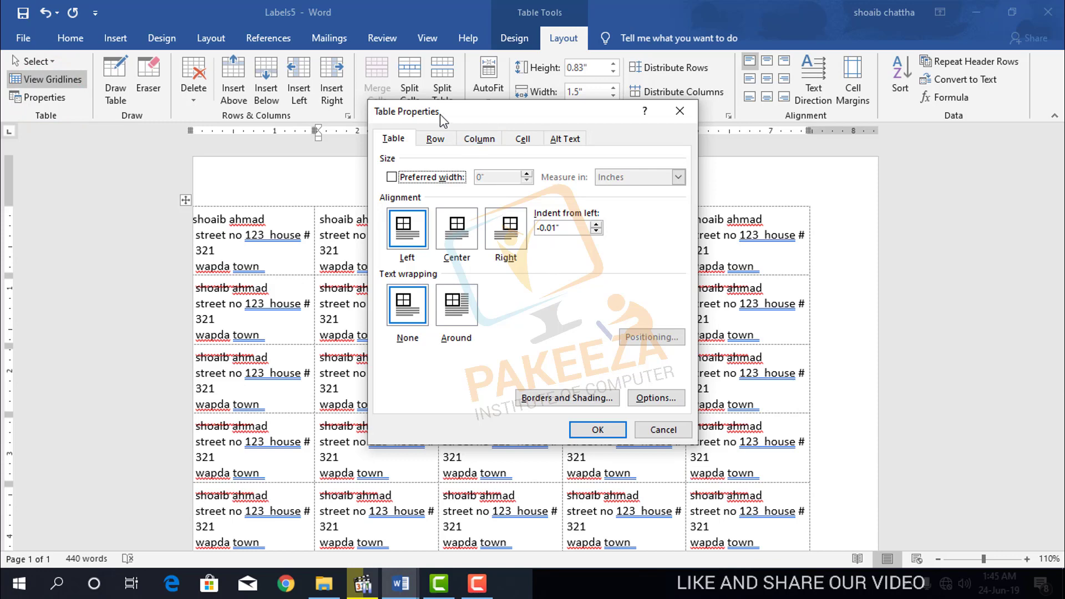
pyautogui.moveTo(440, 115); pyautogui.dragTo(705, 160)
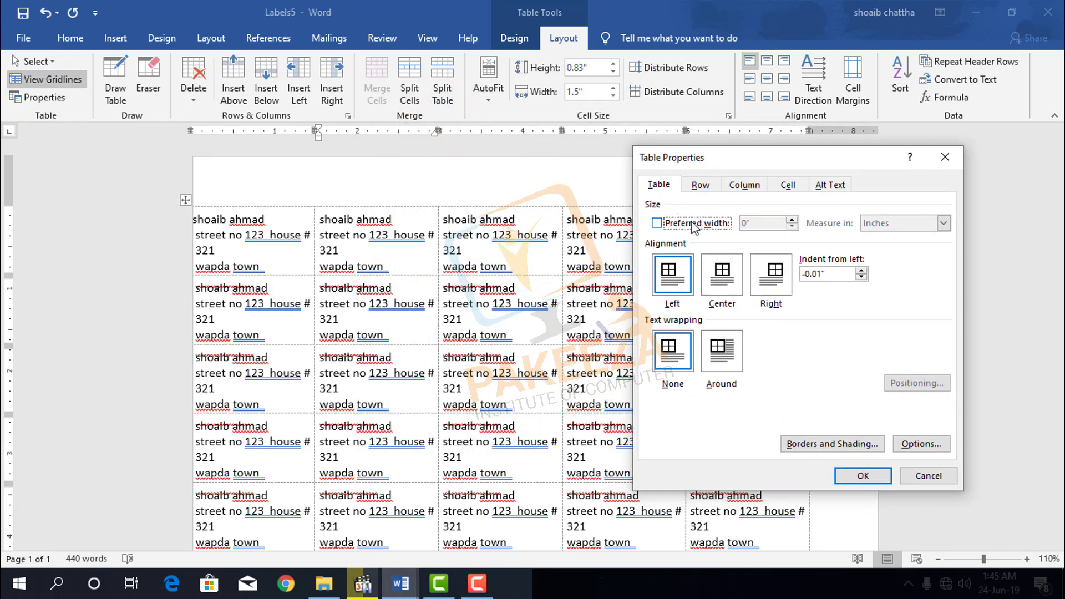
pyautogui.click(701, 186)
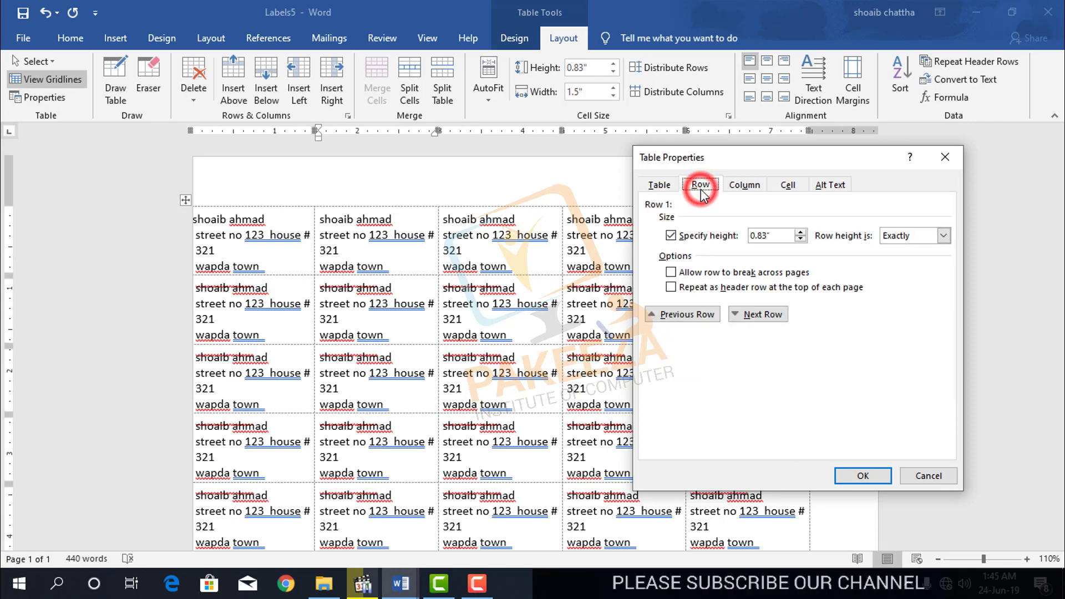
pyautogui.click(800, 234)
pyautogui.click(800, 233)
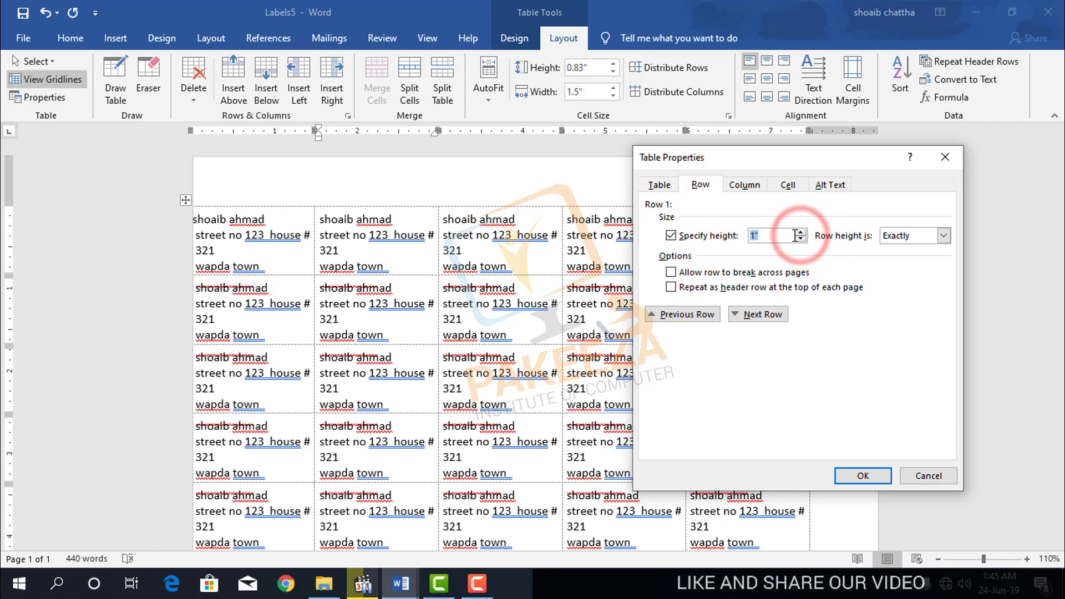
# Step: Set the second column's preferred width to 1.4", review the cell and alt text settings, and apply the table properties
pyautogui.click(766, 187)
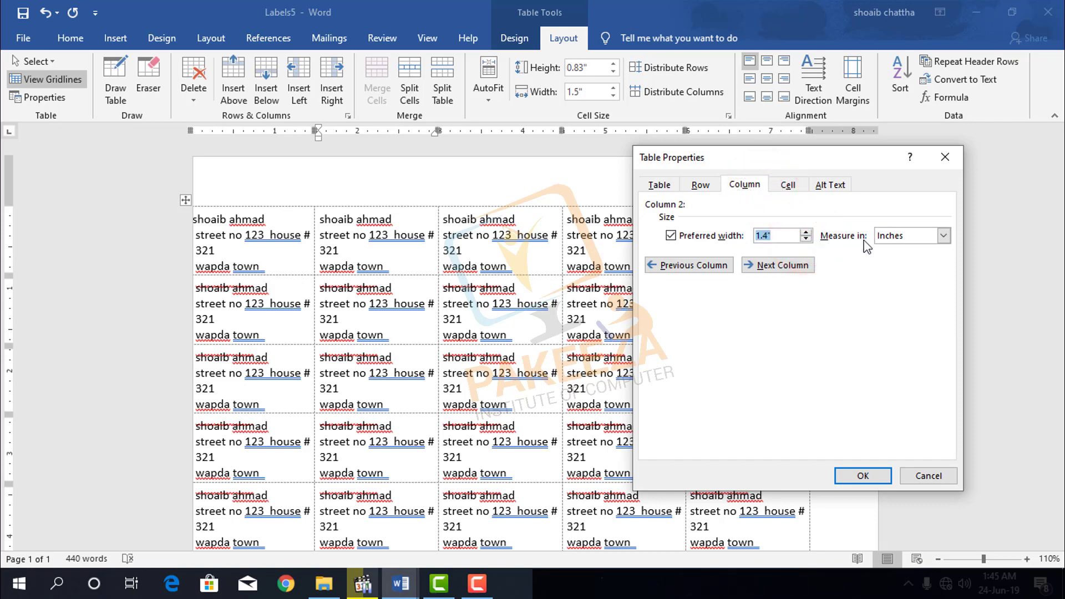
pyautogui.click(943, 236)
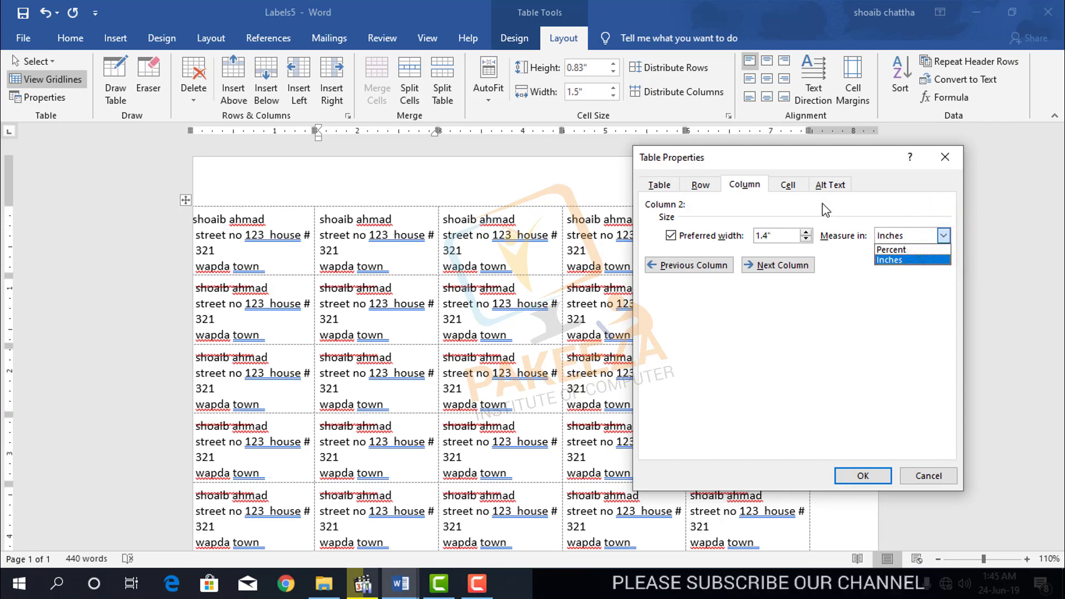
pyautogui.click(787, 183)
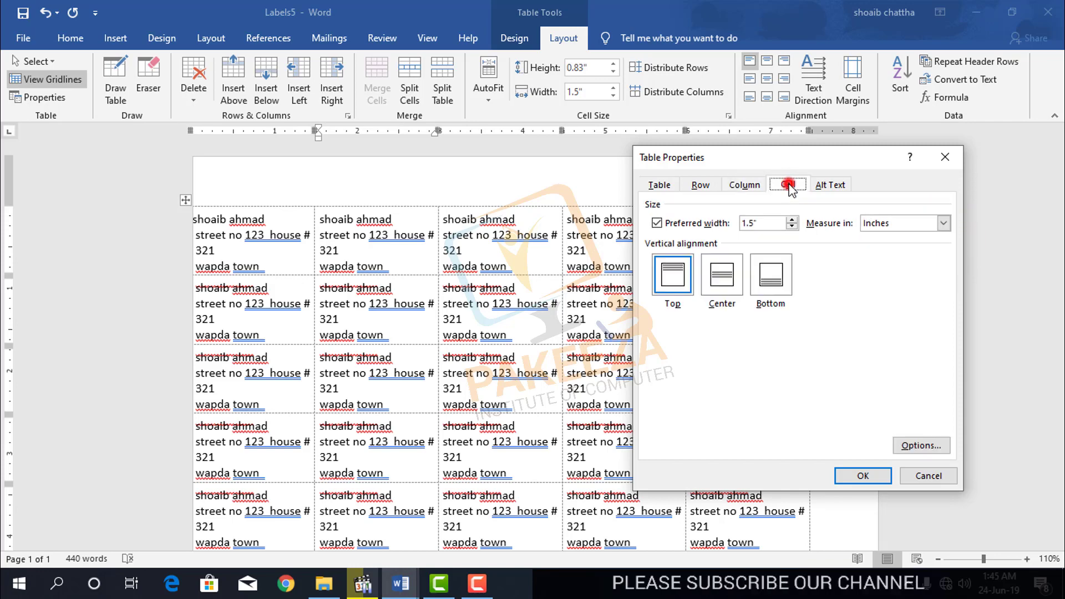
pyautogui.click(791, 228)
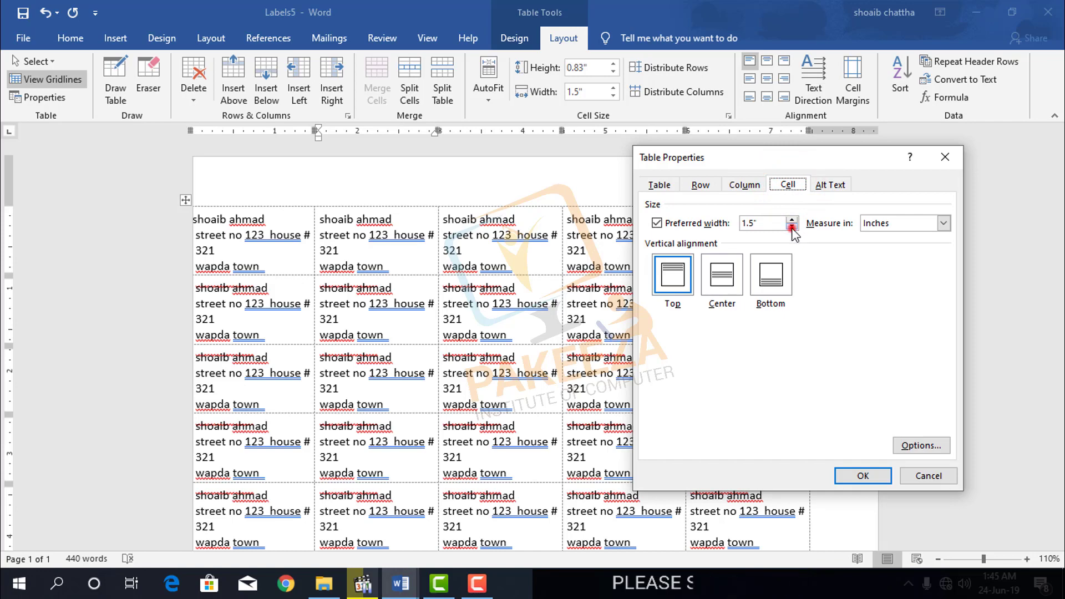
pyautogui.click(828, 186)
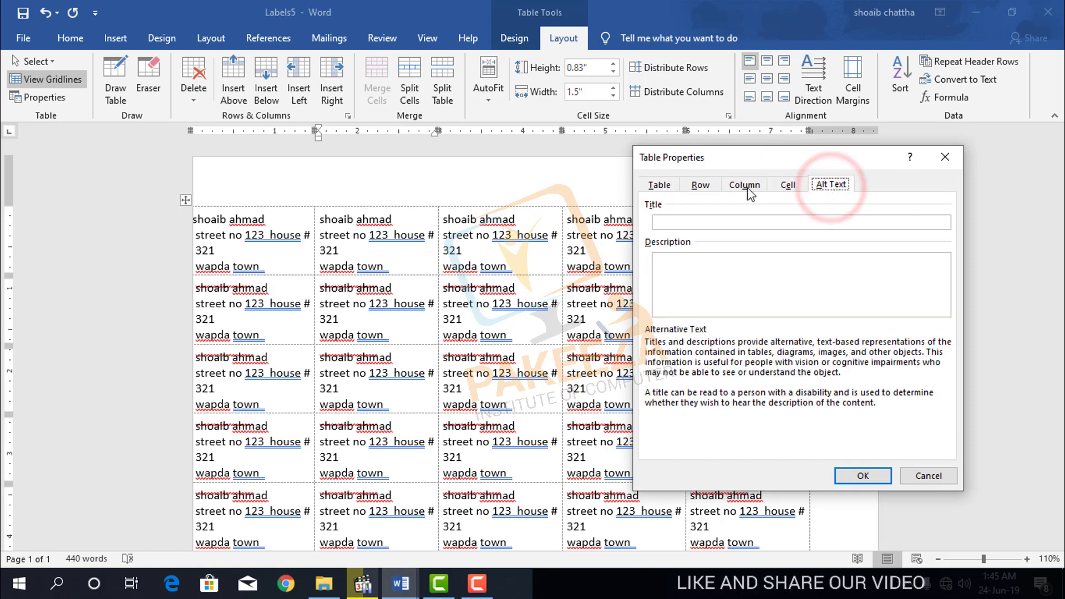
pyautogui.click(658, 186)
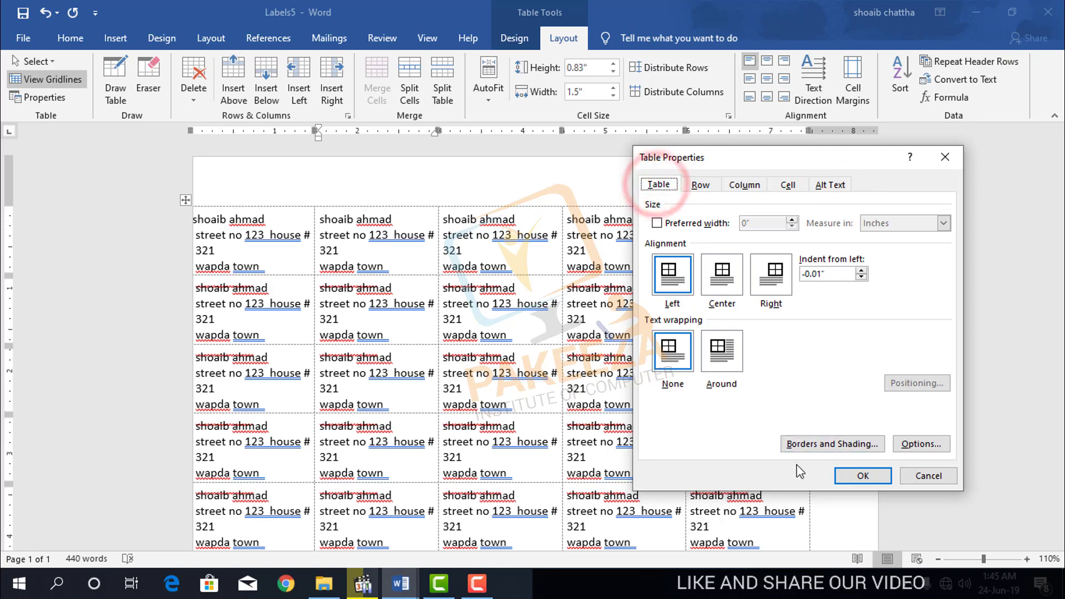
pyautogui.click(863, 474)
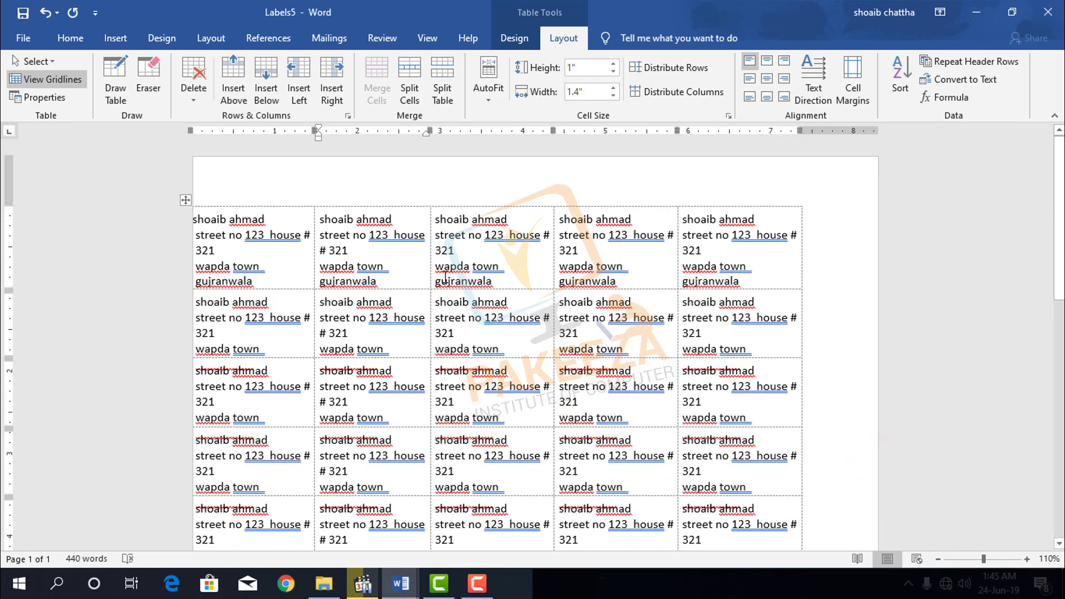
pyautogui.click(355, 251)
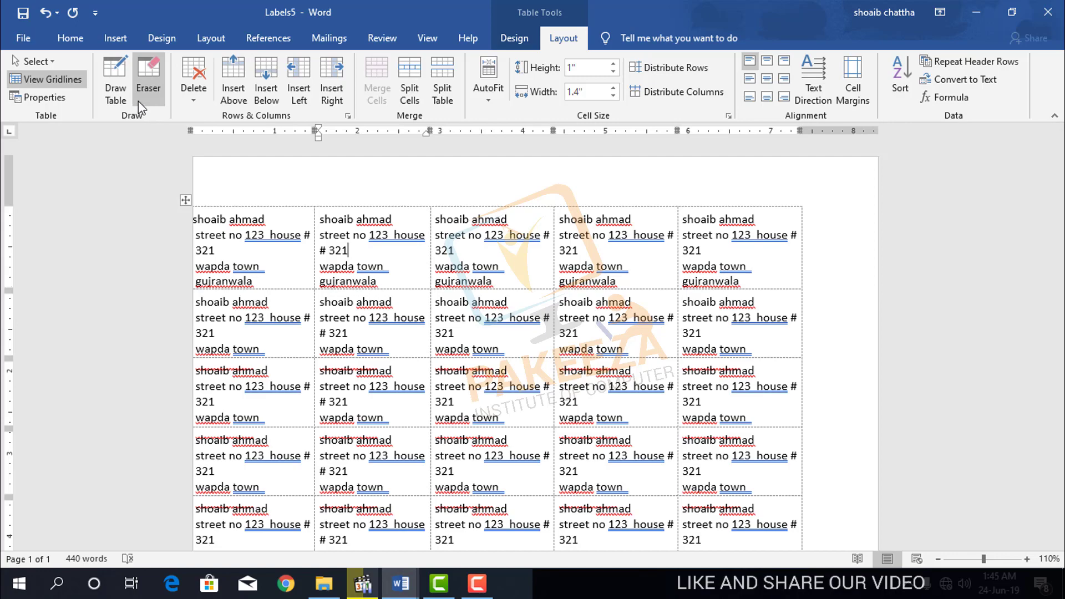
pyautogui.doubleClick(188, 5)
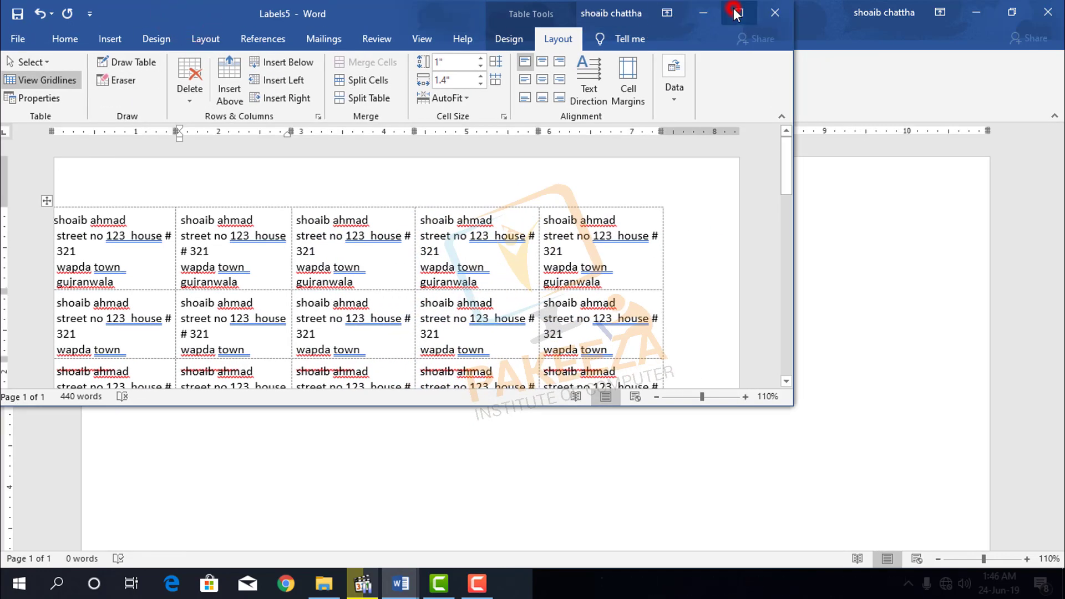
pyautogui.click(736, 14)
# Step: Try to draw a table with the Draw Table tool above the labels and in the empty area below them
pyautogui.click(116, 91)
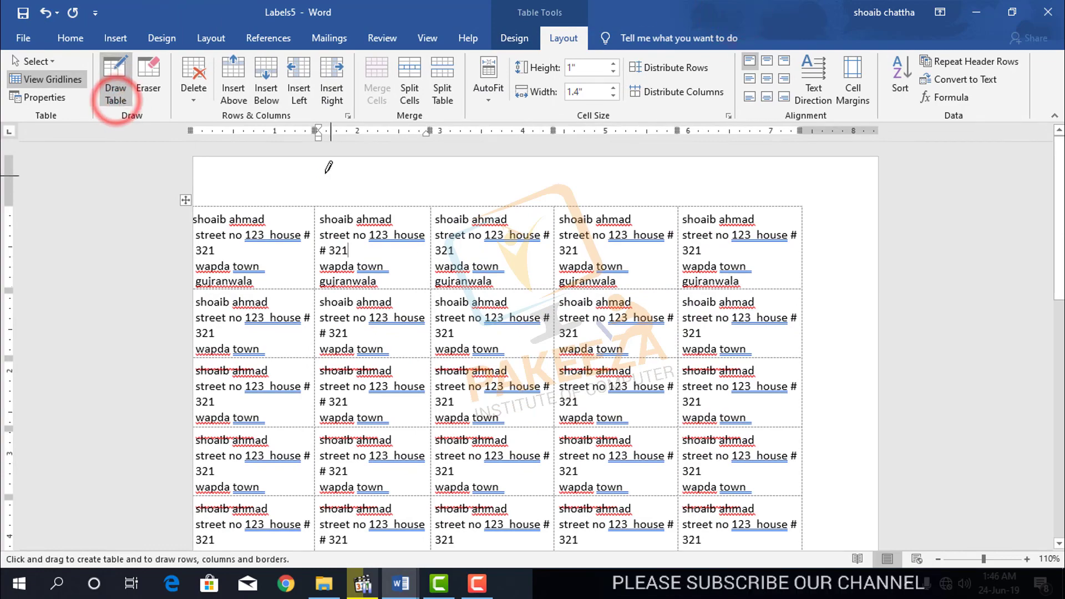
pyautogui.moveTo(326, 173); pyautogui.dragTo(582, 217)
pyautogui.click(584, 191)
pyautogui.scroll(-1, 507, 318)
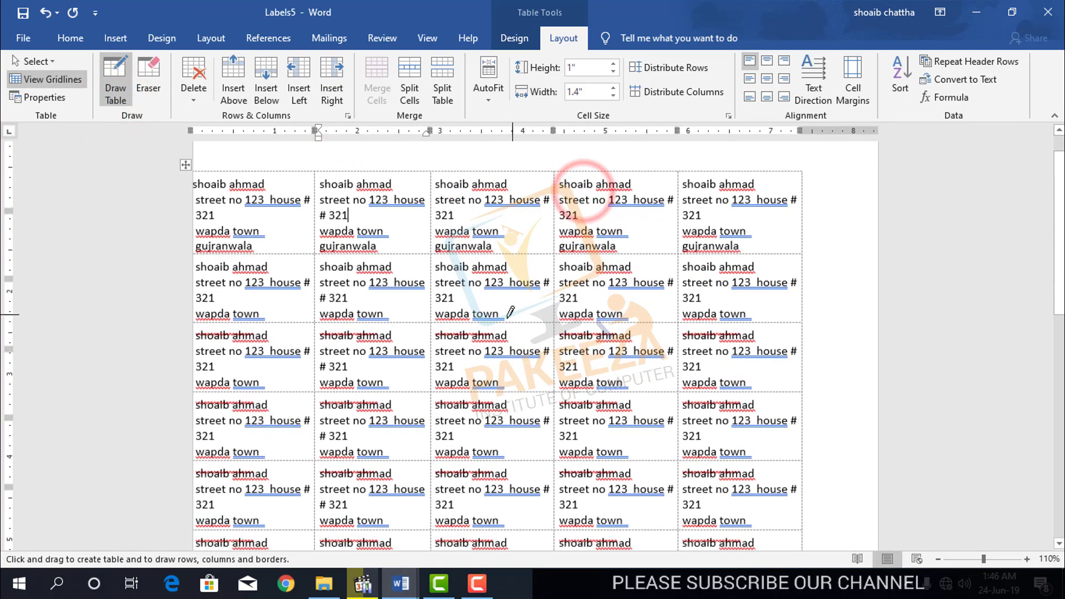
pyautogui.scroll(-14, 499, 333)
pyautogui.click(377, 304)
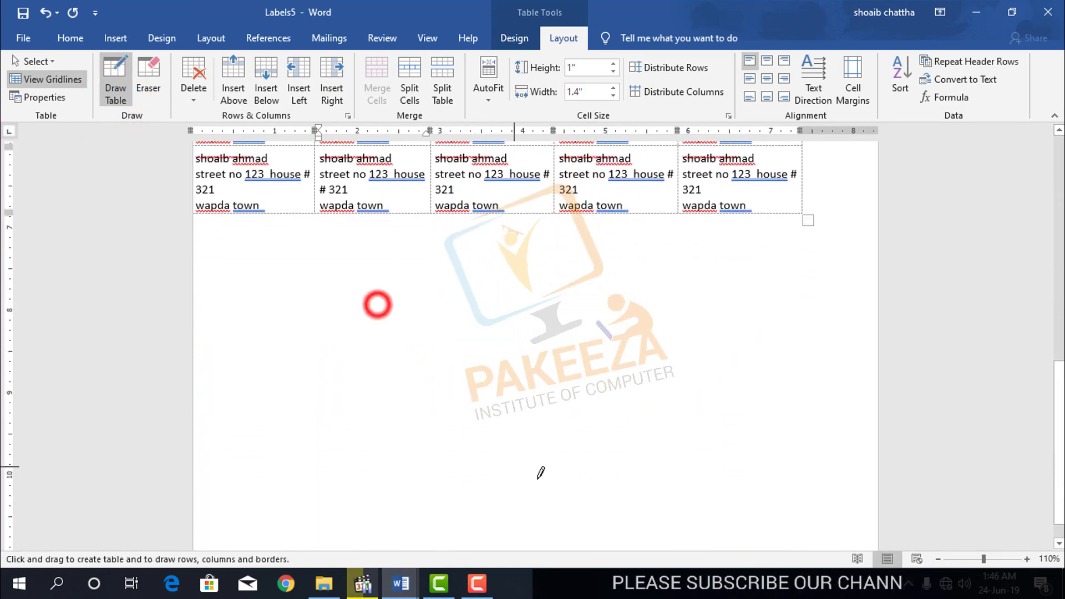
pyautogui.moveTo(370, 464); pyautogui.dragTo(632, 424)
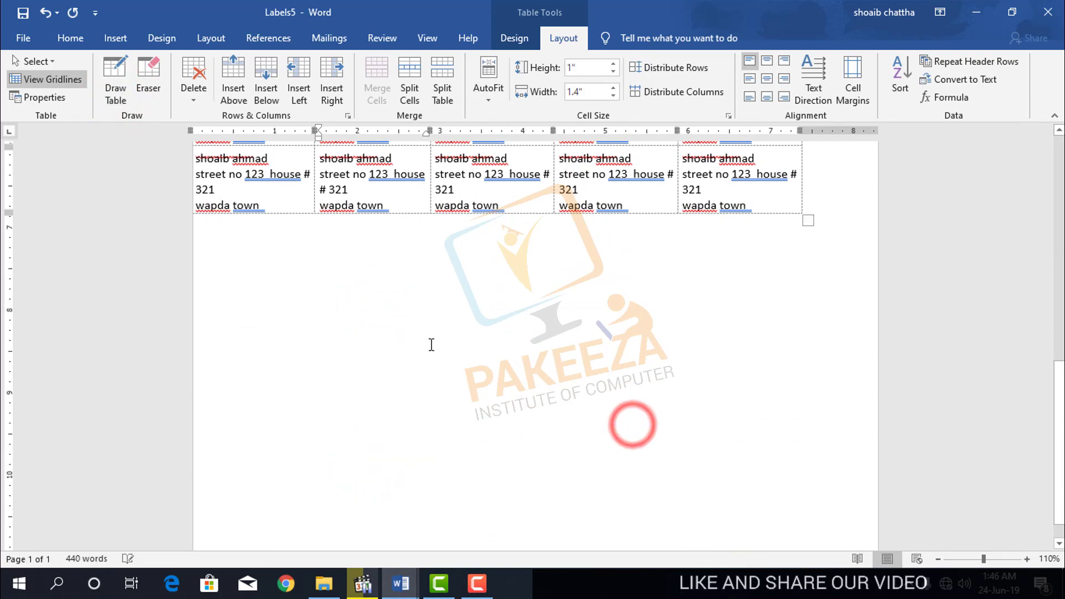
pyautogui.click(111, 66)
pyautogui.moveTo(271, 278)
pyautogui.mouseDown()
pyautogui.moveTo(584, 350)
pyautogui.moveTo(554, 316)
pyautogui.moveTo(591, 269)
pyautogui.moveTo(616, 275)
pyautogui.mouseUp()
pyautogui.press('shift')
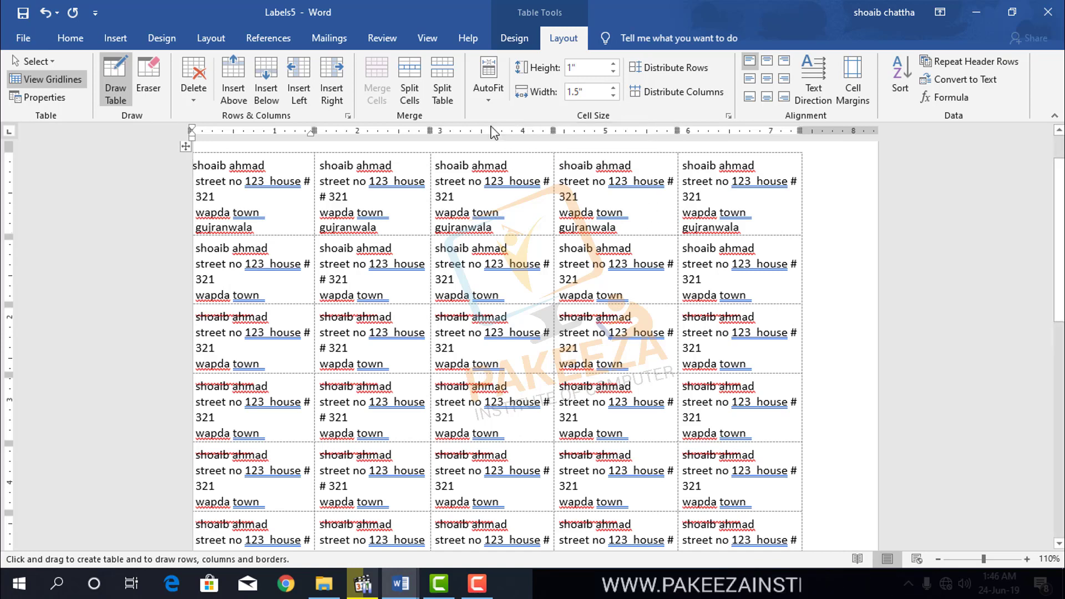
# Step: Insert a table of two columns and one row inside the first label
pyautogui.click(115, 38)
pyautogui.click(105, 98)
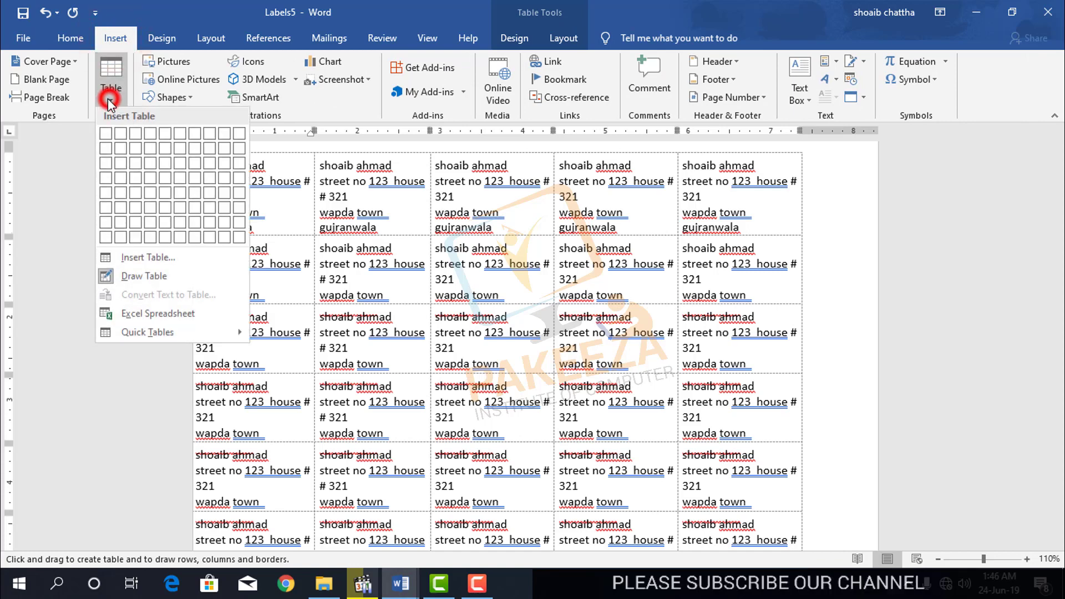
pyautogui.click(118, 138)
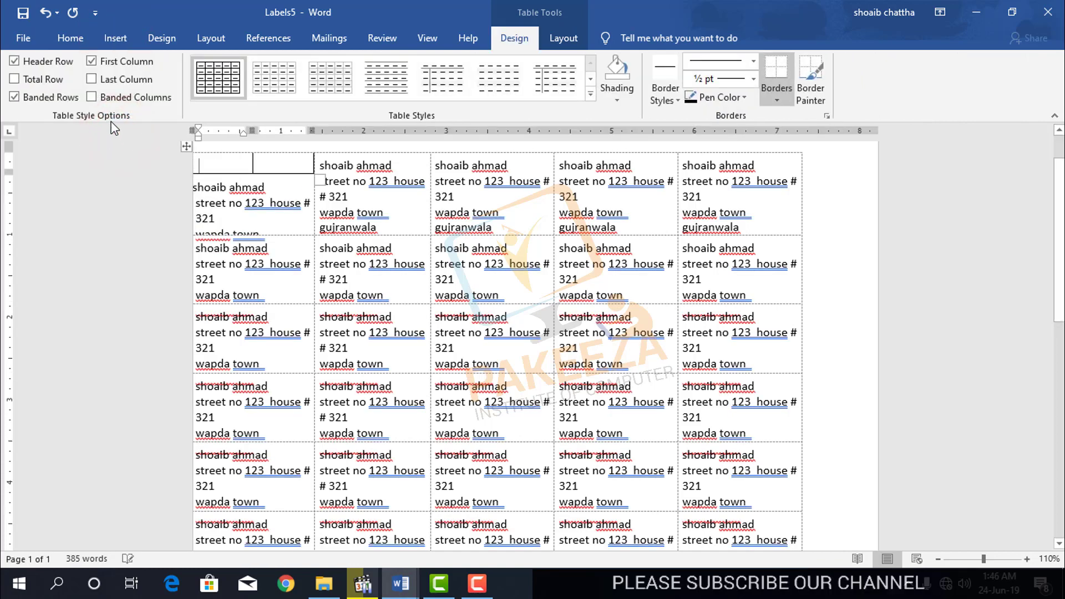
pyautogui.click(123, 39)
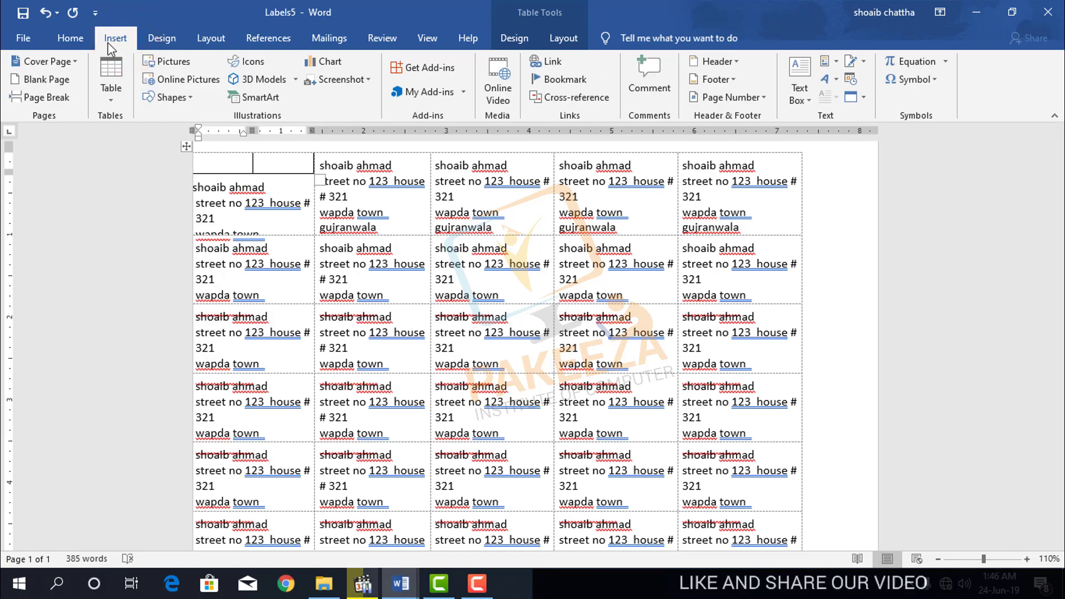
# Step: Erase the inner-side border of the single empty cell at the end of the label table and undo the erasure
pyautogui.click(563, 37)
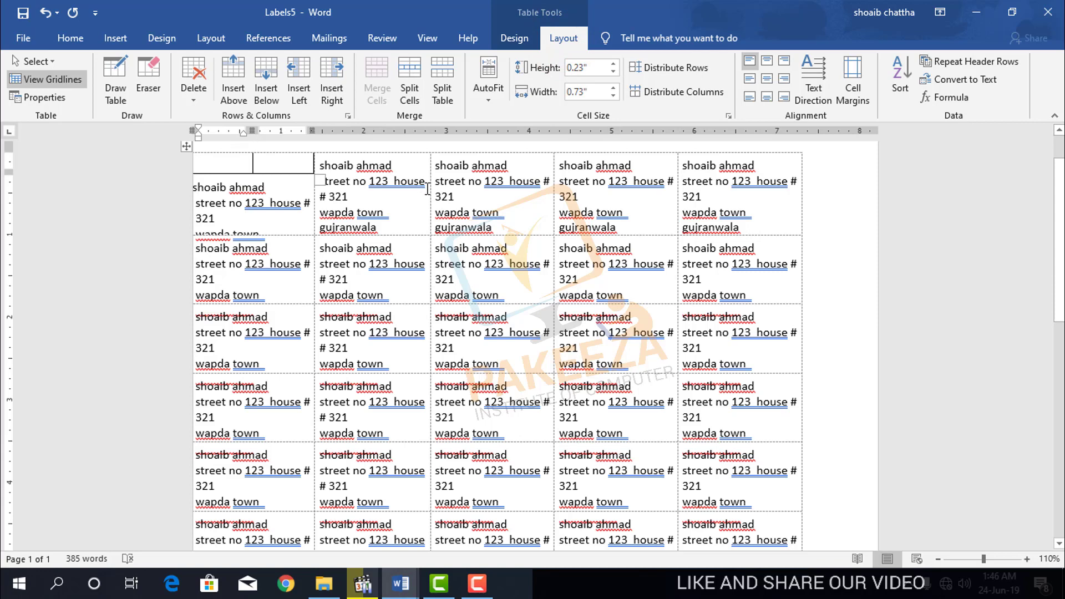
pyautogui.scroll(-8, 428, 189)
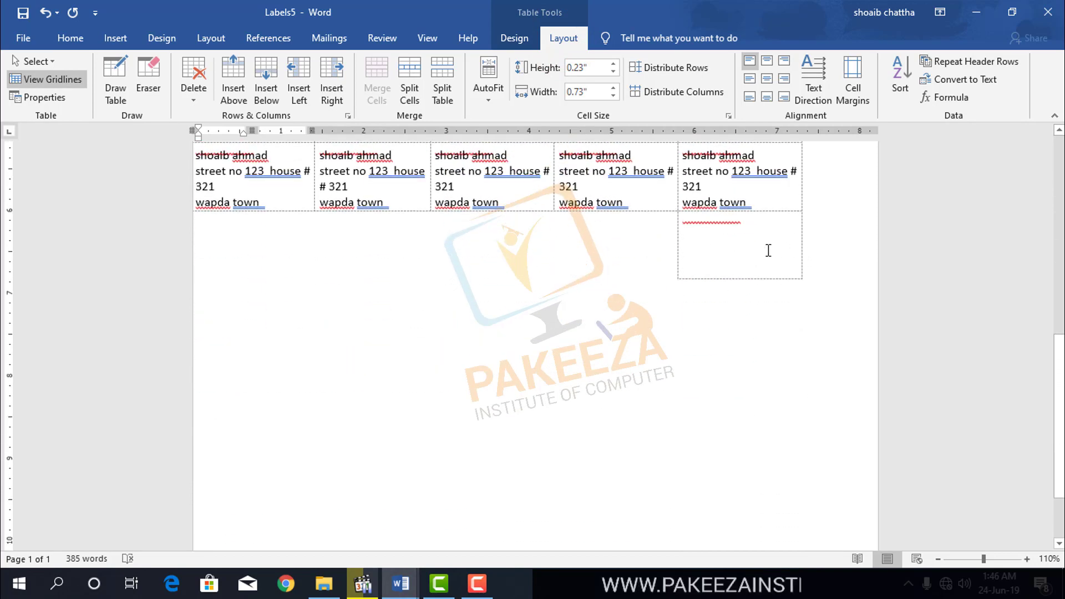
pyautogui.click(750, 251)
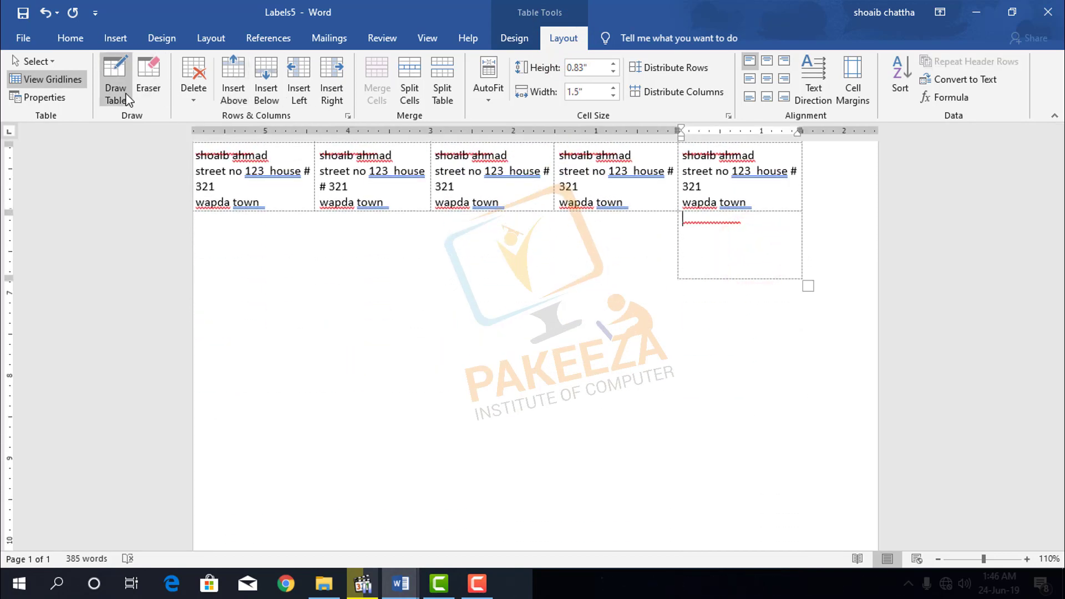
pyautogui.click(147, 83)
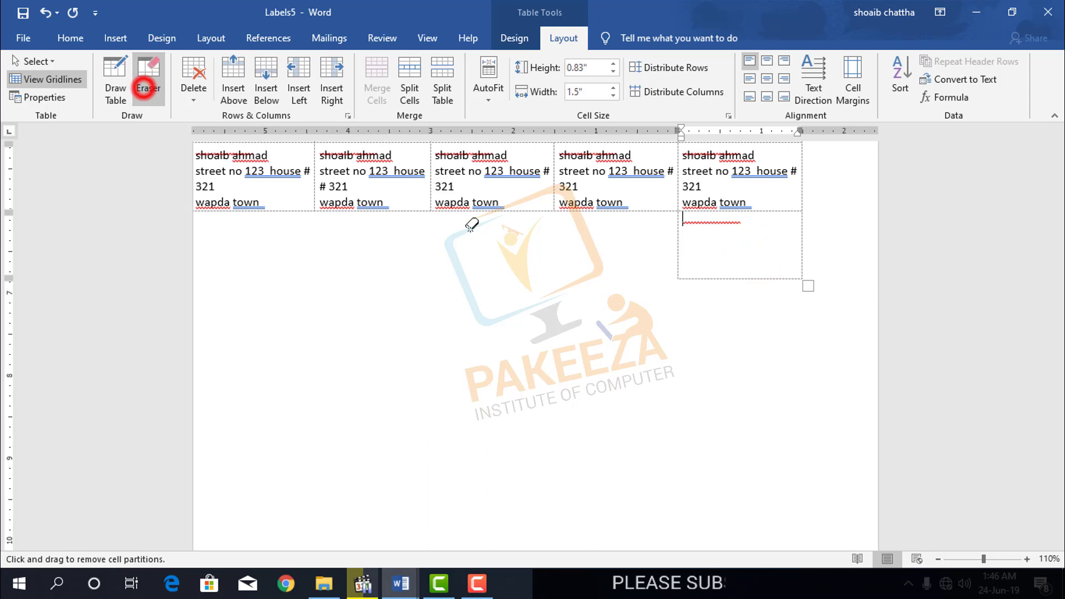
pyautogui.click(677, 250)
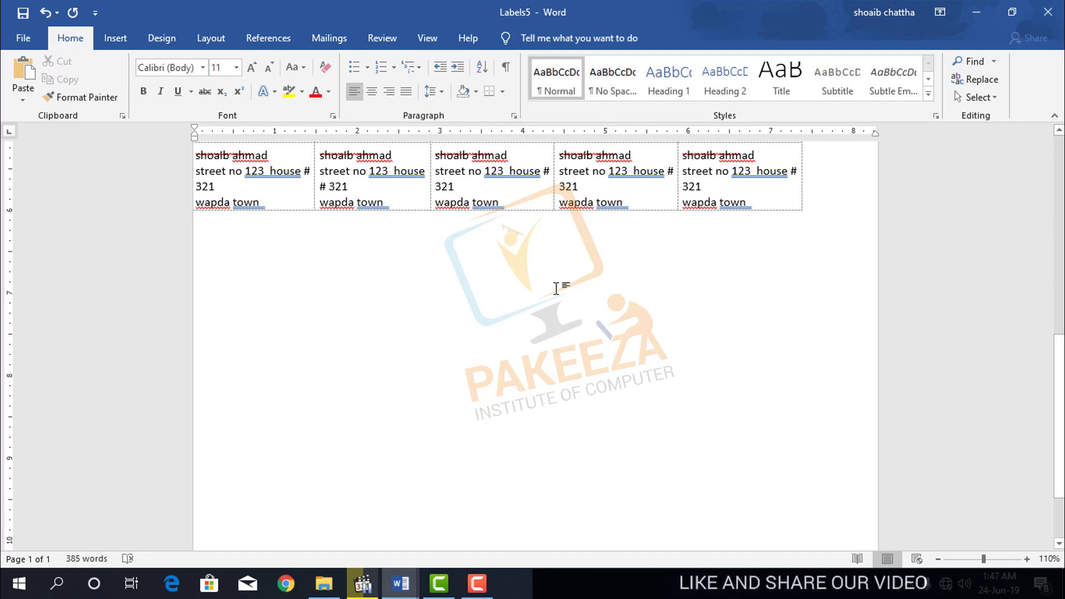
pyautogui.hotkey('ctrl', 'z')
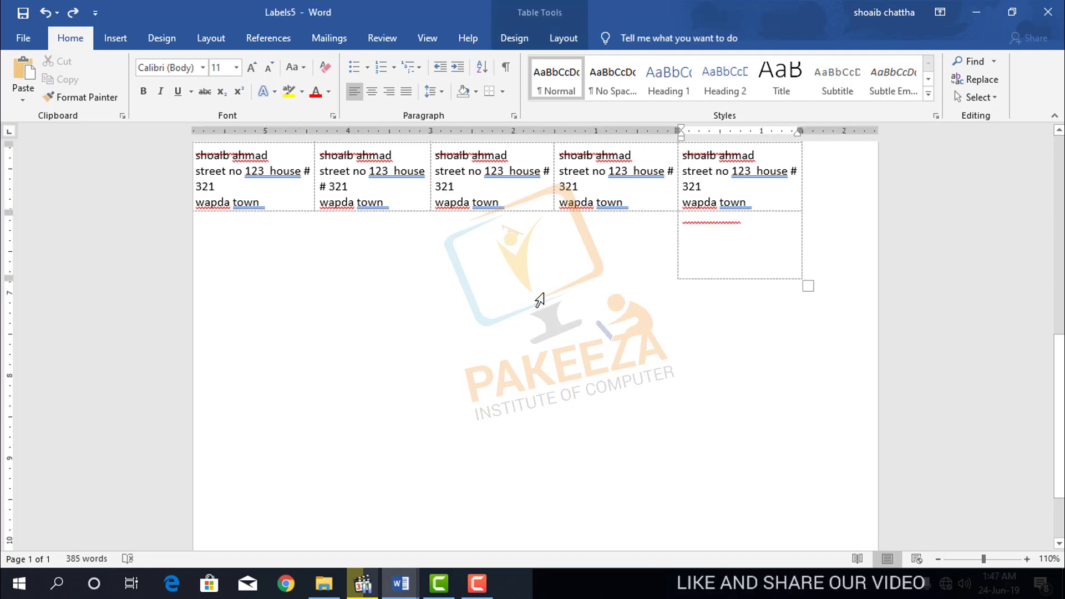
# Step: Insert a row above the single empty cell at the end of the label table and another row below the new one
pyautogui.click(548, 40)
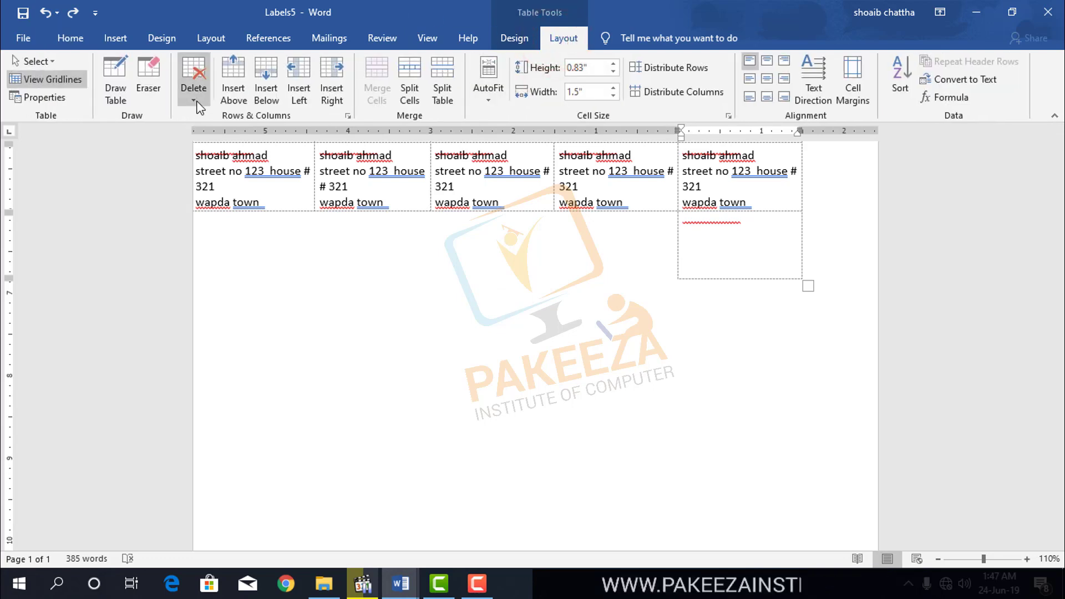
pyautogui.click(195, 101)
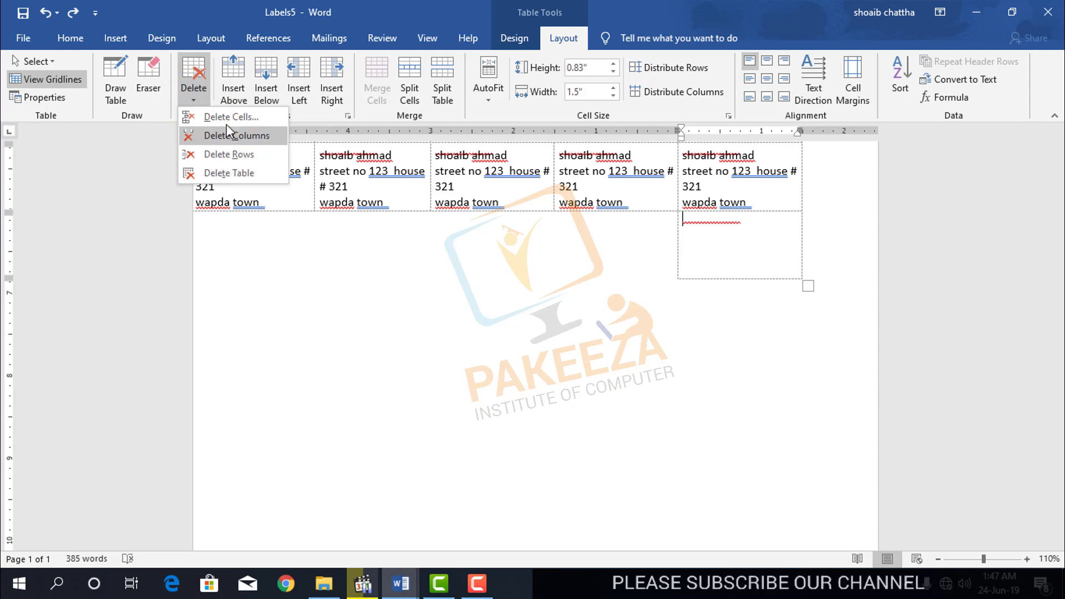
pyautogui.click(240, 101)
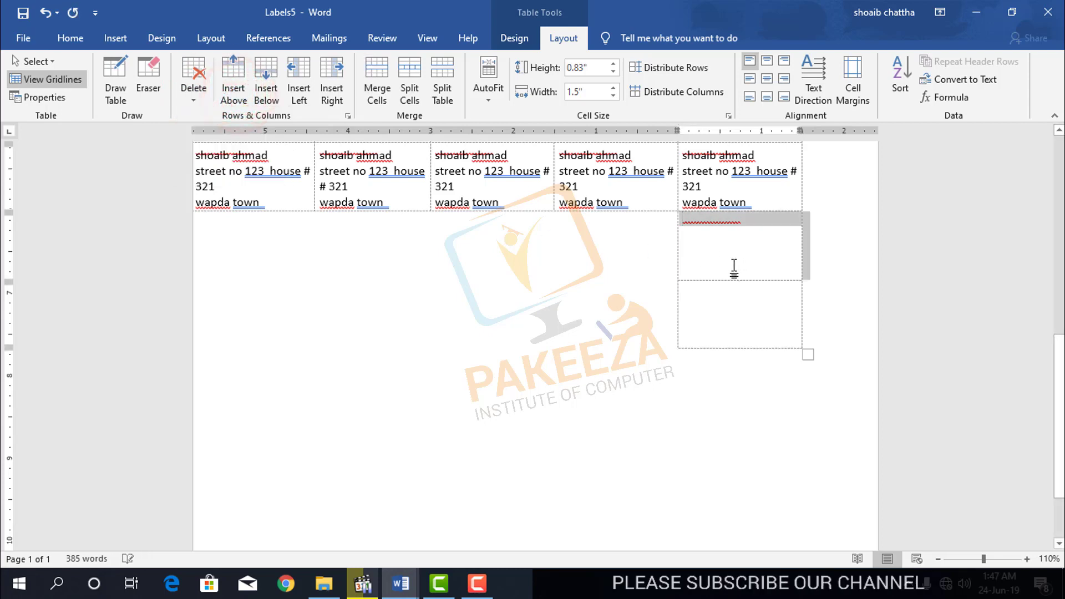
pyautogui.click(266, 96)
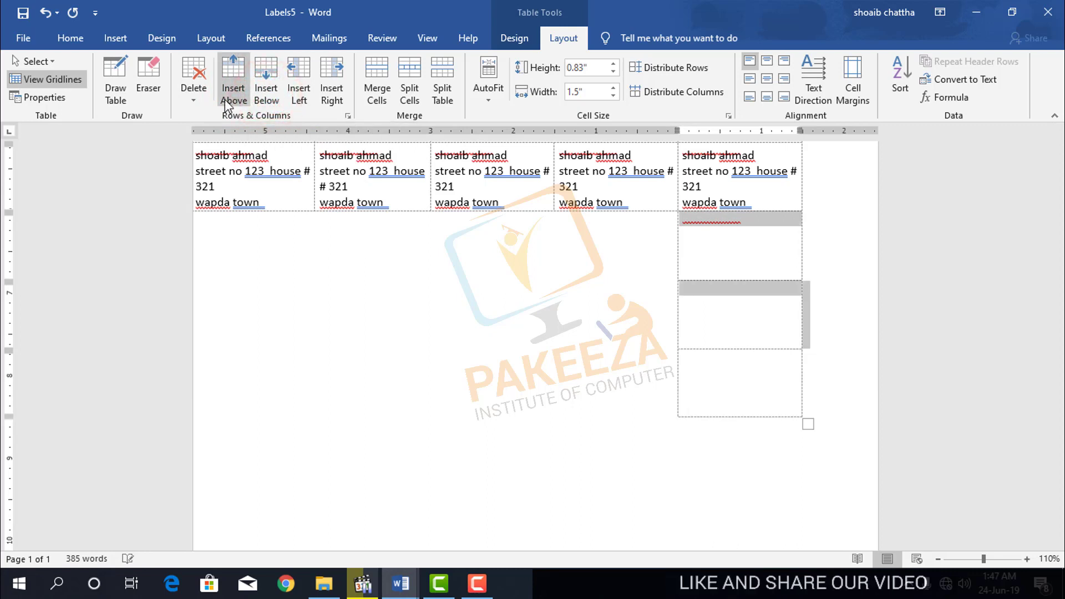
# Step: Insert a blank column to the left of the last label column and another blank column to the right of the new one
pyautogui.click(527, 400)
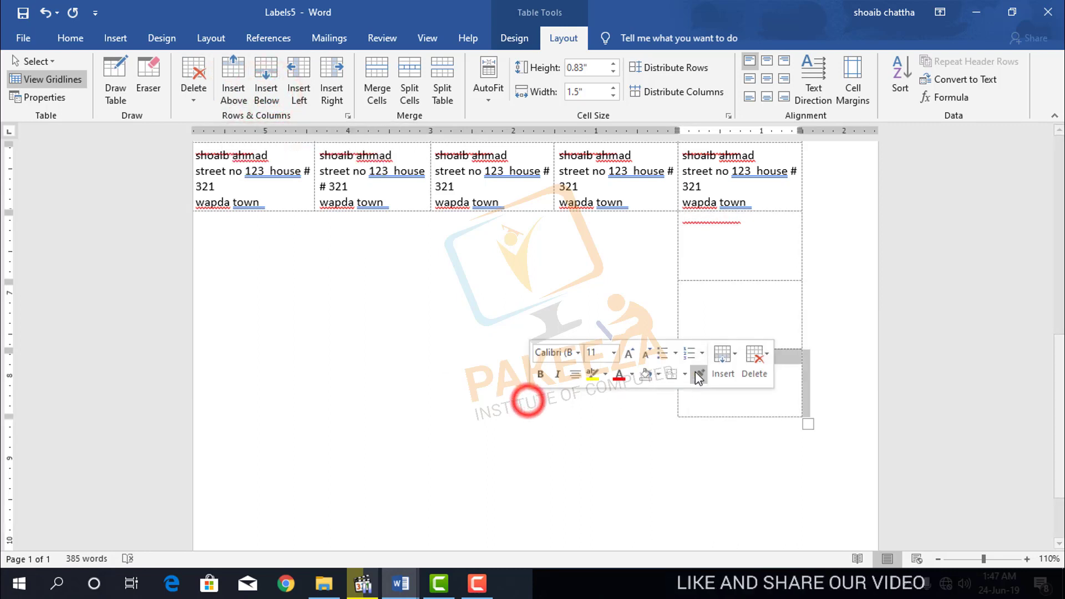
pyautogui.click(307, 99)
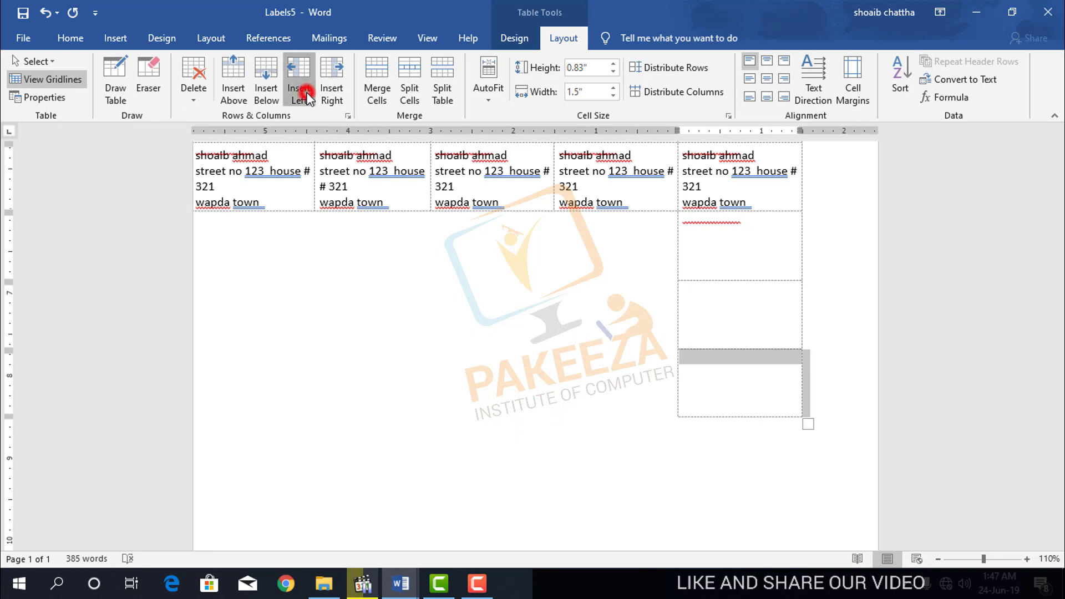
pyautogui.click(338, 91)
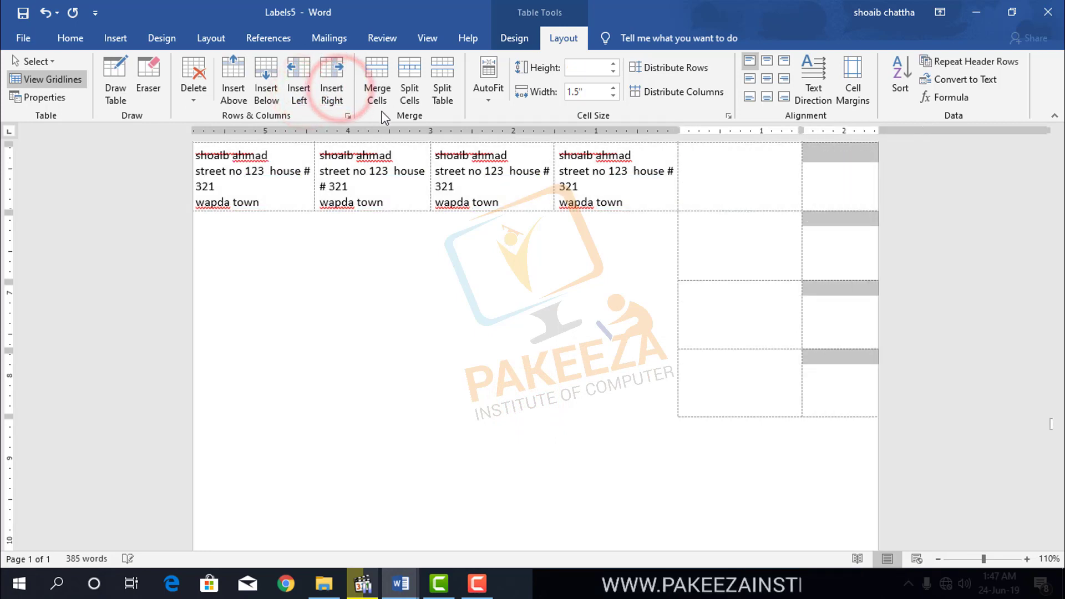
# Step: Merge the cells of the second new blank column and split the merged cell into 2 columns and 1 row
pyautogui.click(376, 93)
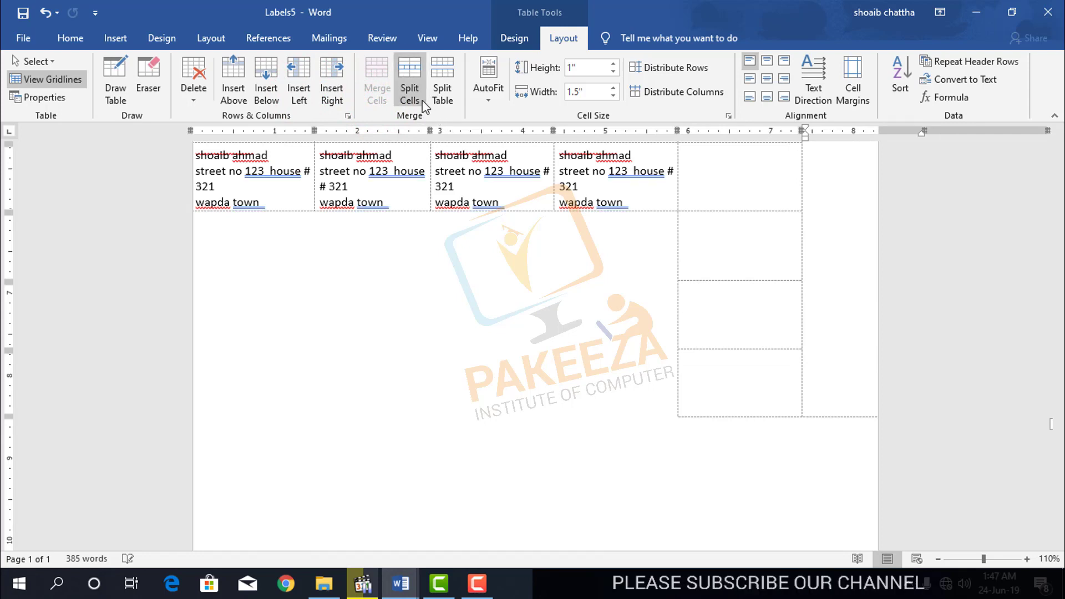
pyautogui.click(415, 102)
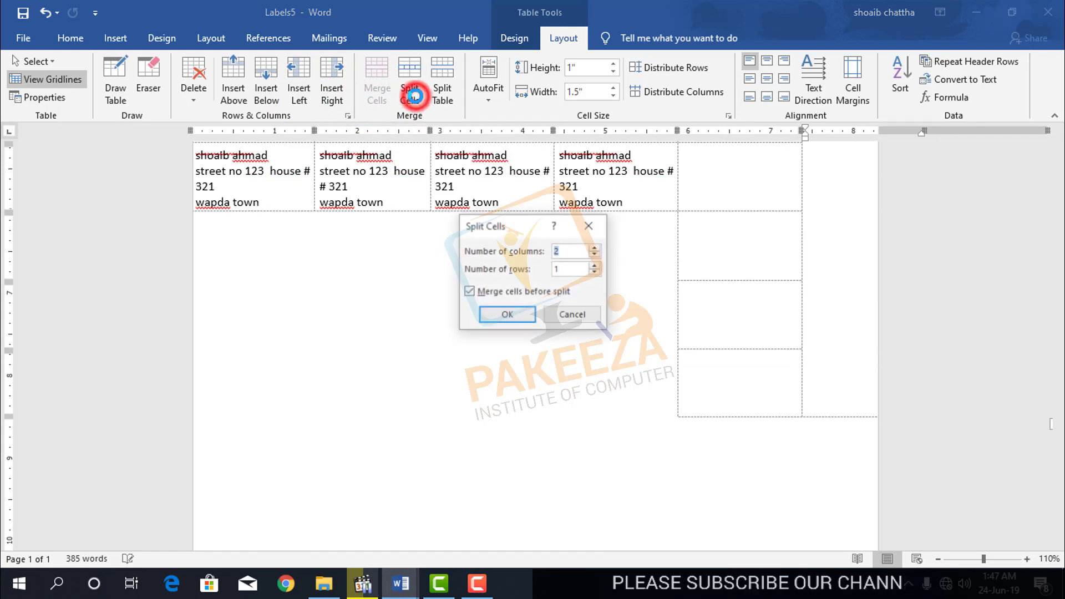
pyautogui.click(520, 317)
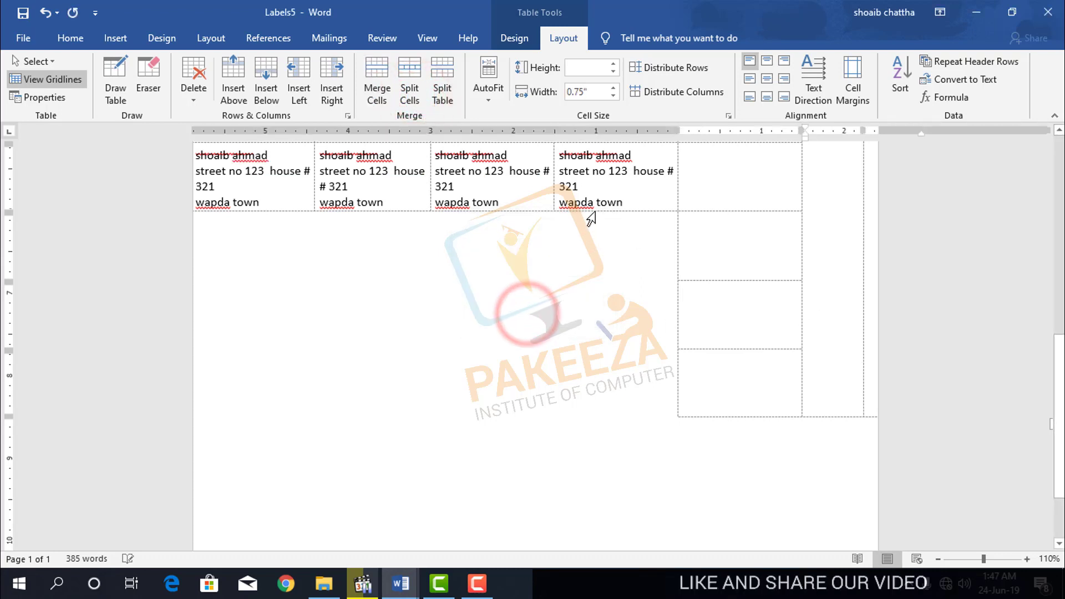
# Step: AutoFit the label table's columns to their contents
pyautogui.click(488, 96)
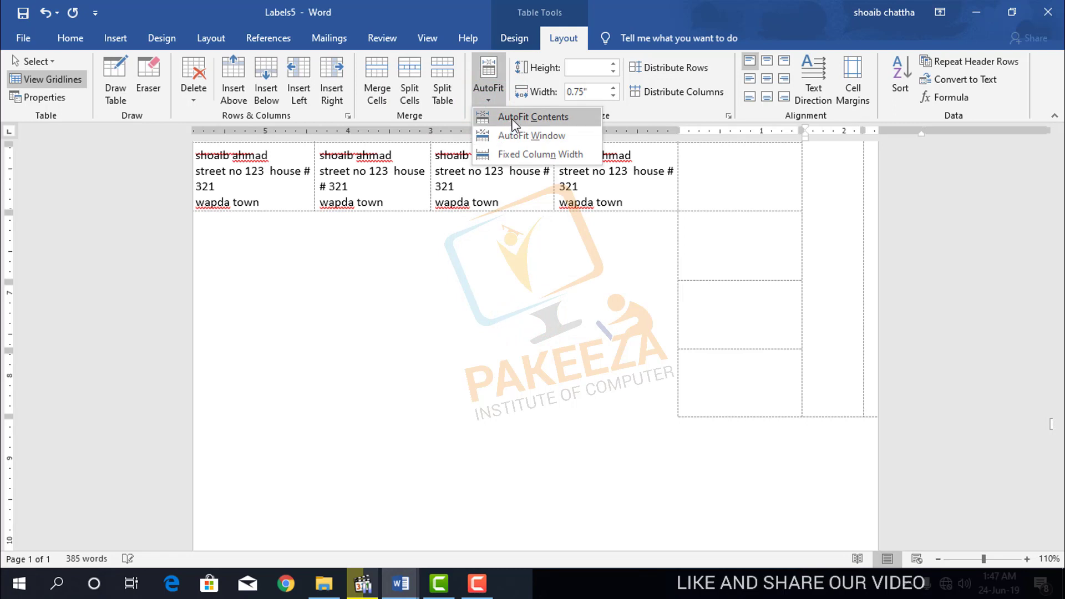
pyautogui.click(507, 118)
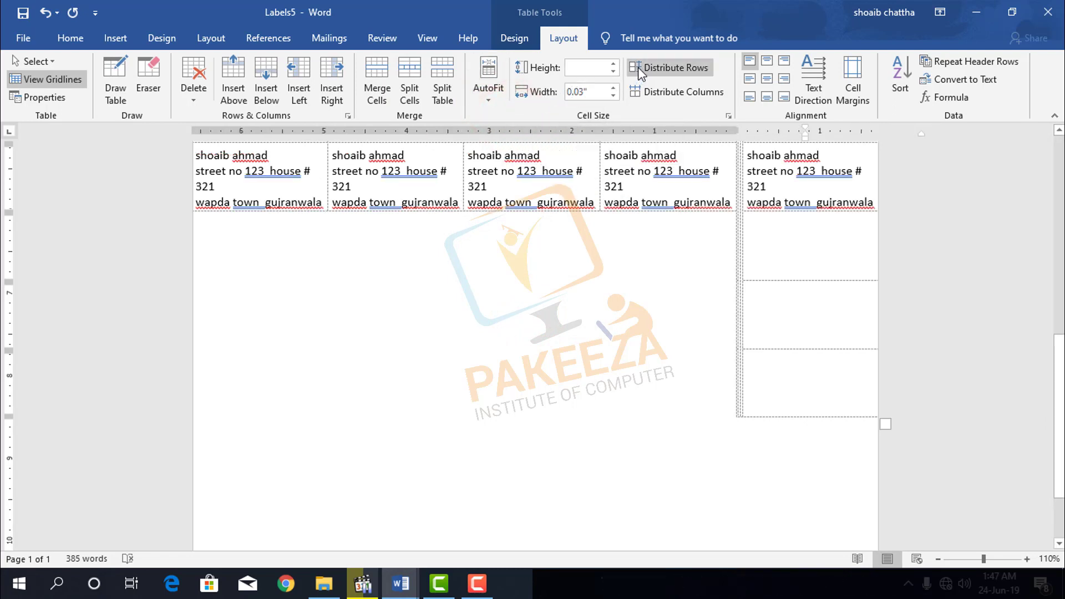
pyautogui.click(605, 306)
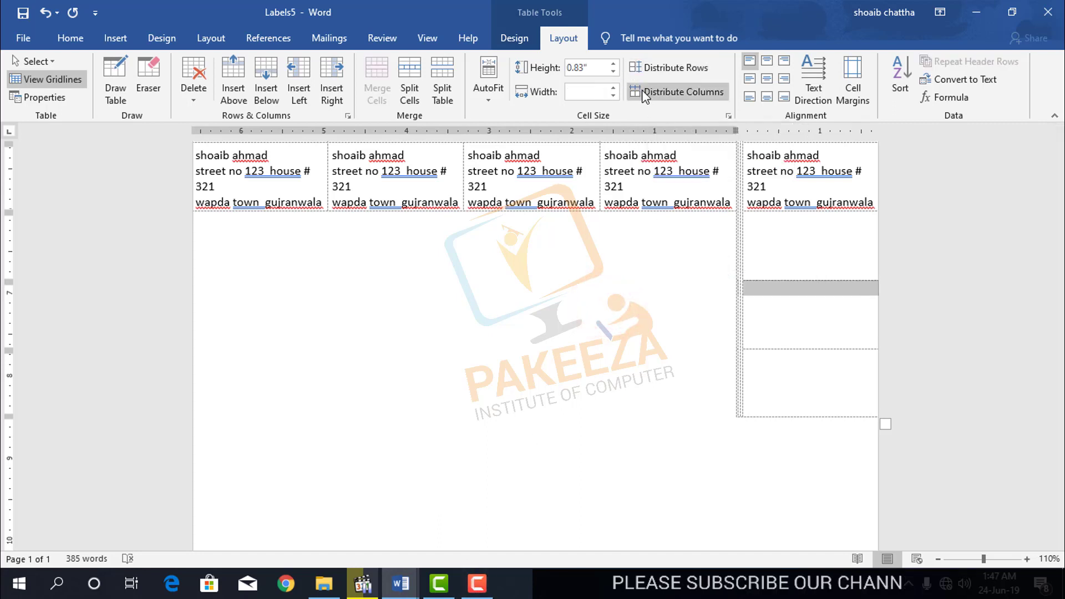
pyautogui.click(649, 57)
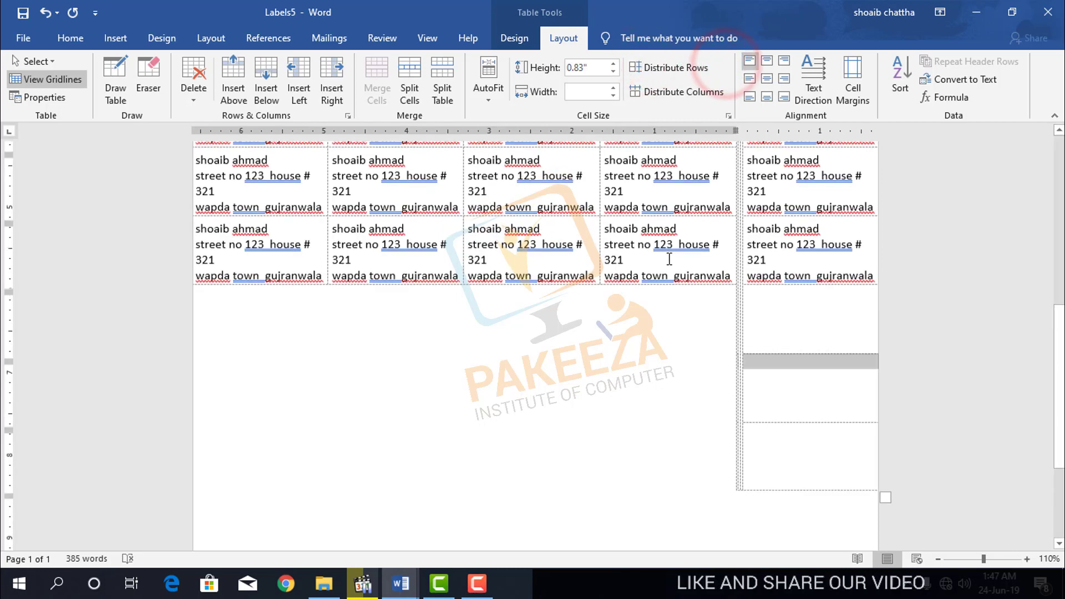
pyautogui.click(657, 321)
pyautogui.click(637, 321)
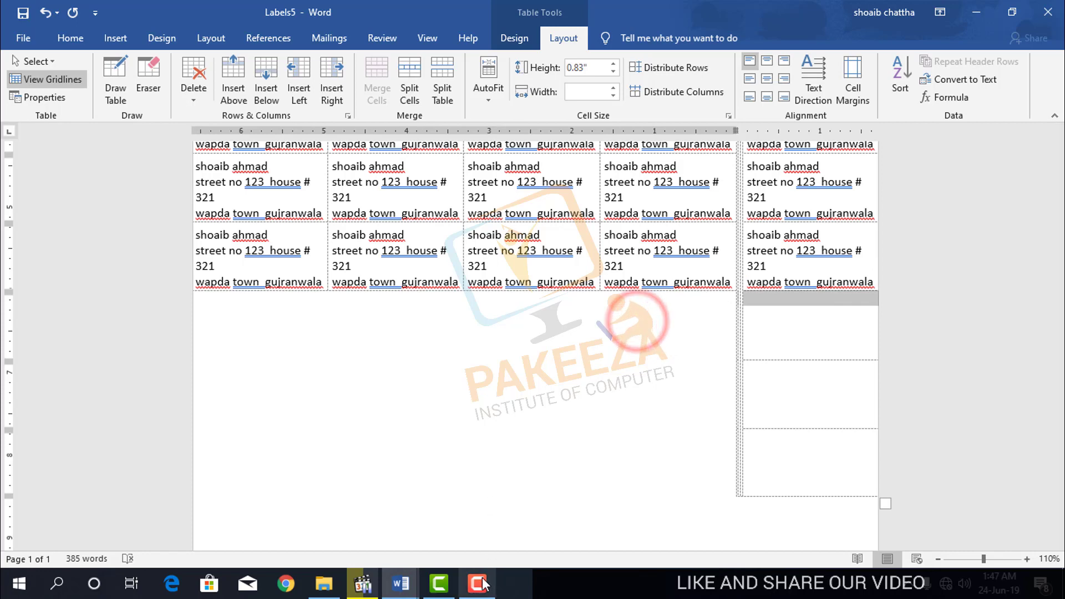
pyautogui.click(482, 583)
pyautogui.click(992, 508)
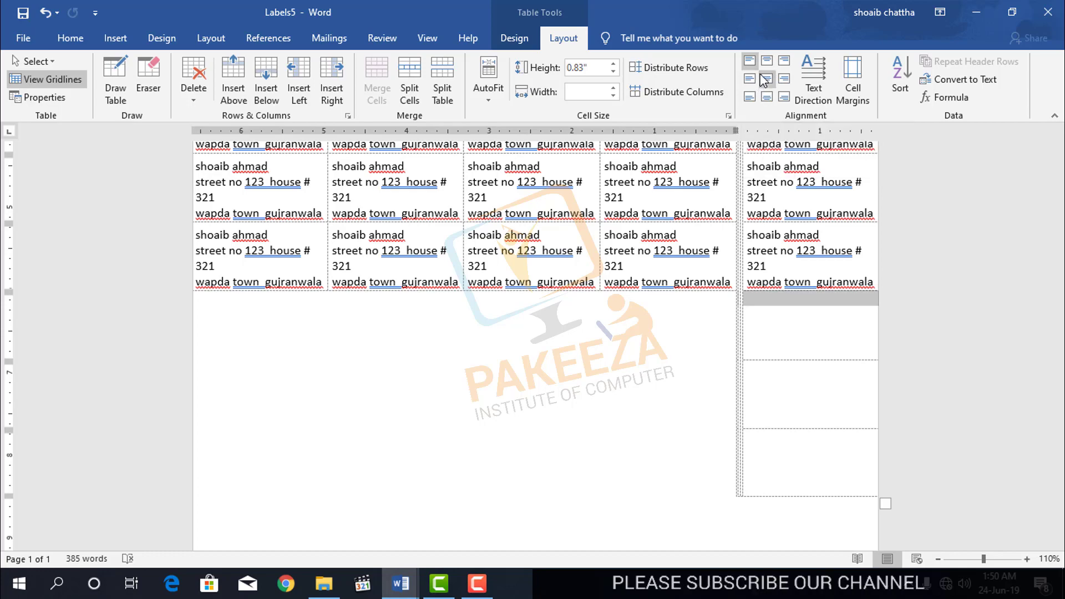
# Step: Align the address in the third label of the first row to the top center of its cell
pyautogui.scroll(15, 567, 249)
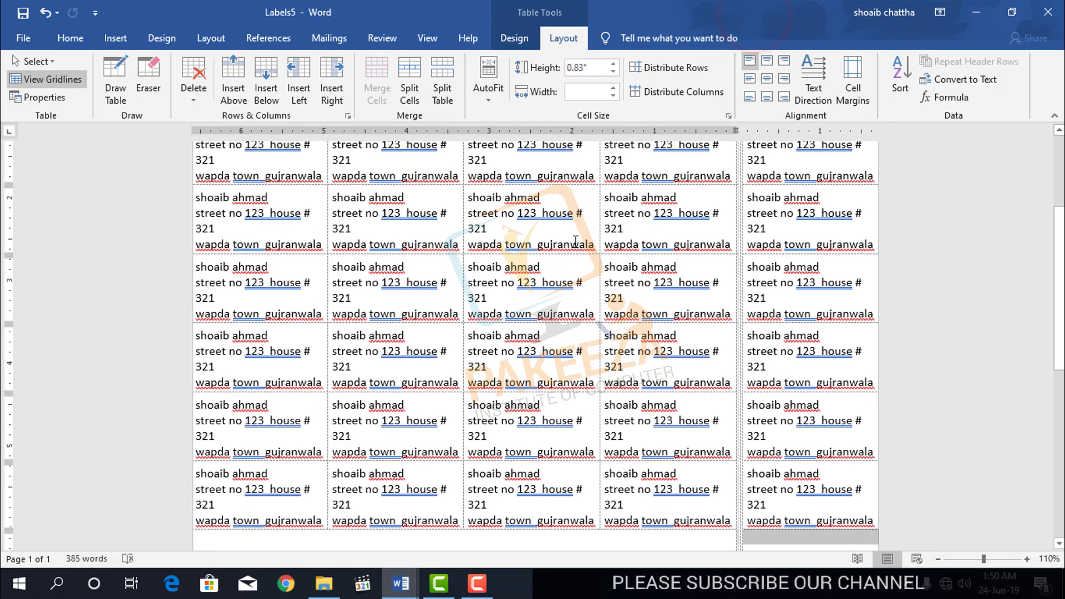
pyautogui.moveTo(586, 267); pyautogui.dragTo(469, 235)
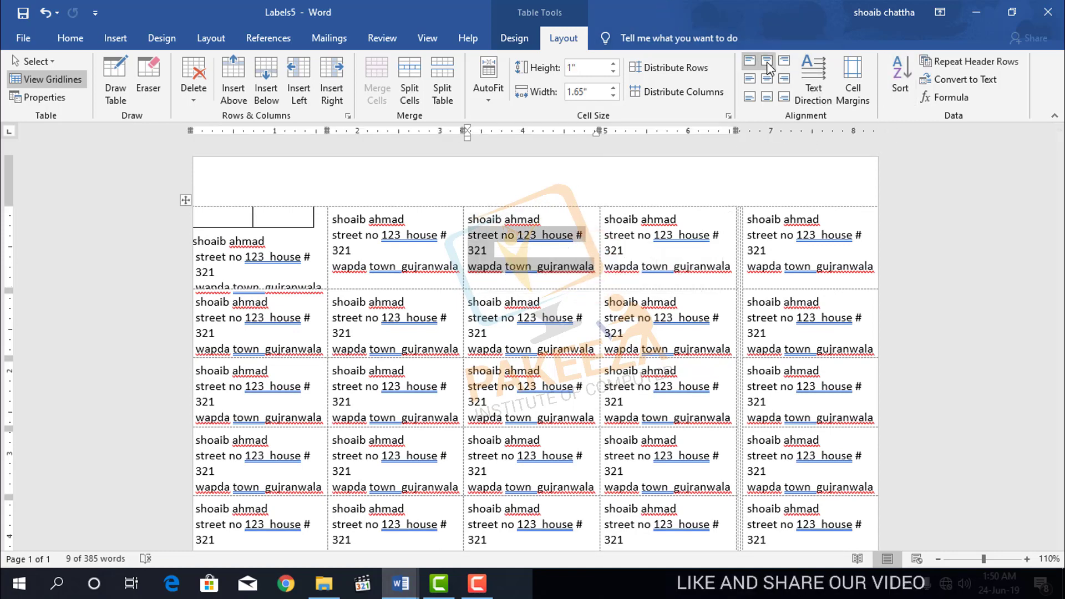
pyautogui.click(766, 61)
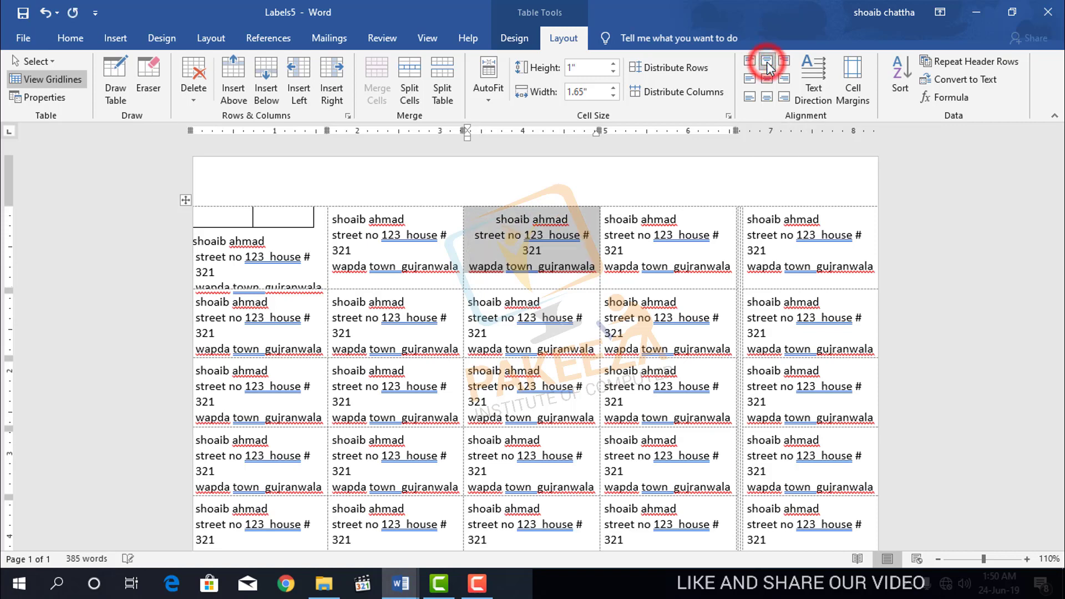
# Step: Cycle the third label of the first row through the remaining cell alignments, from Top Right to Bottom Left
pyautogui.click(782, 61)
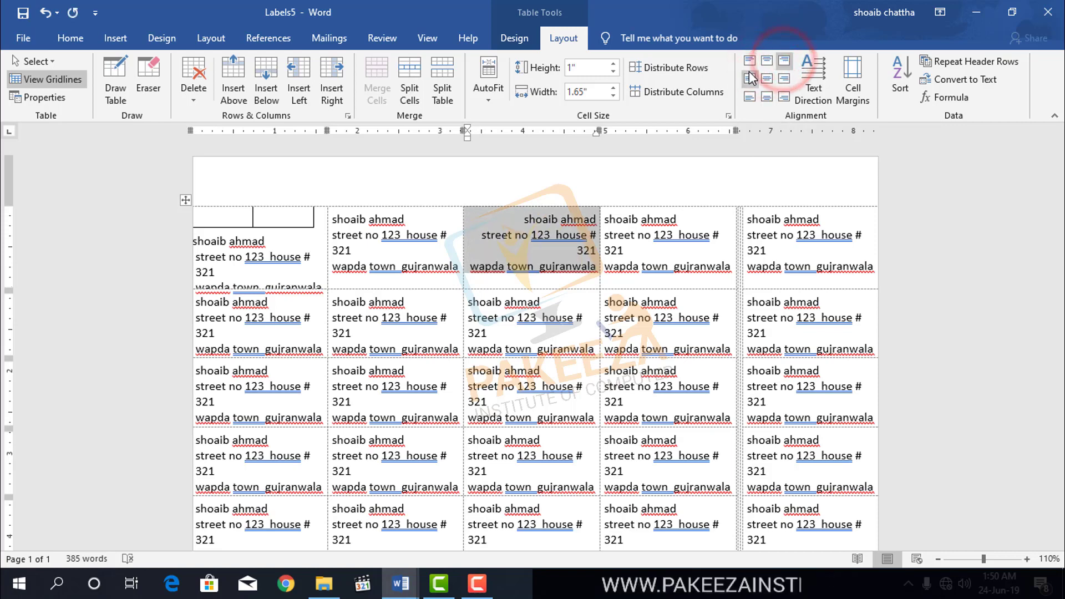
pyautogui.click(749, 78)
pyautogui.click(766, 78)
pyautogui.click(783, 78)
pyautogui.click(783, 96)
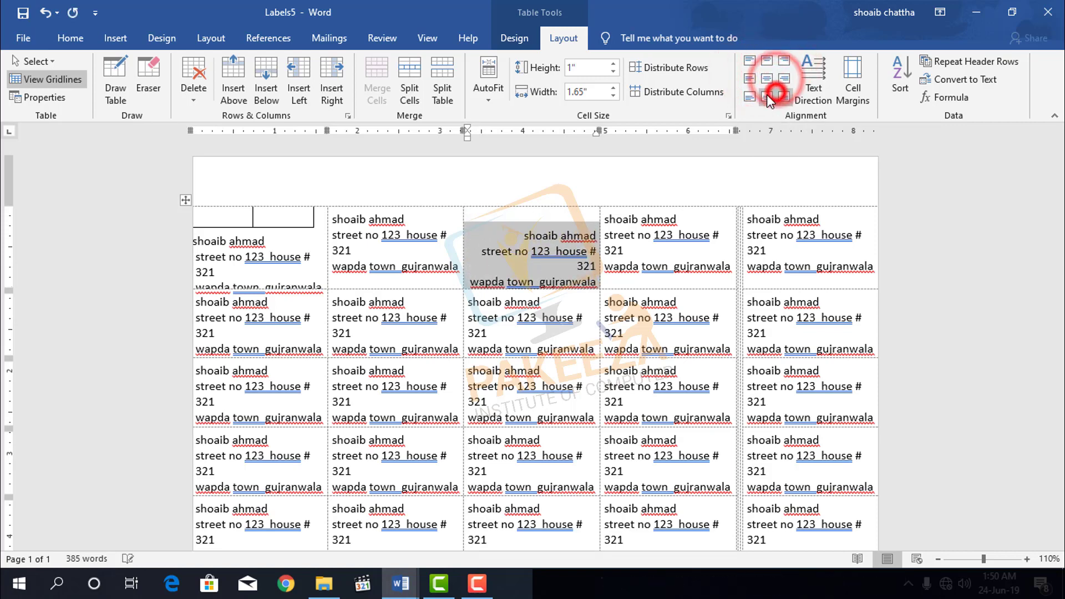
pyautogui.click(766, 97)
pyautogui.click(749, 97)
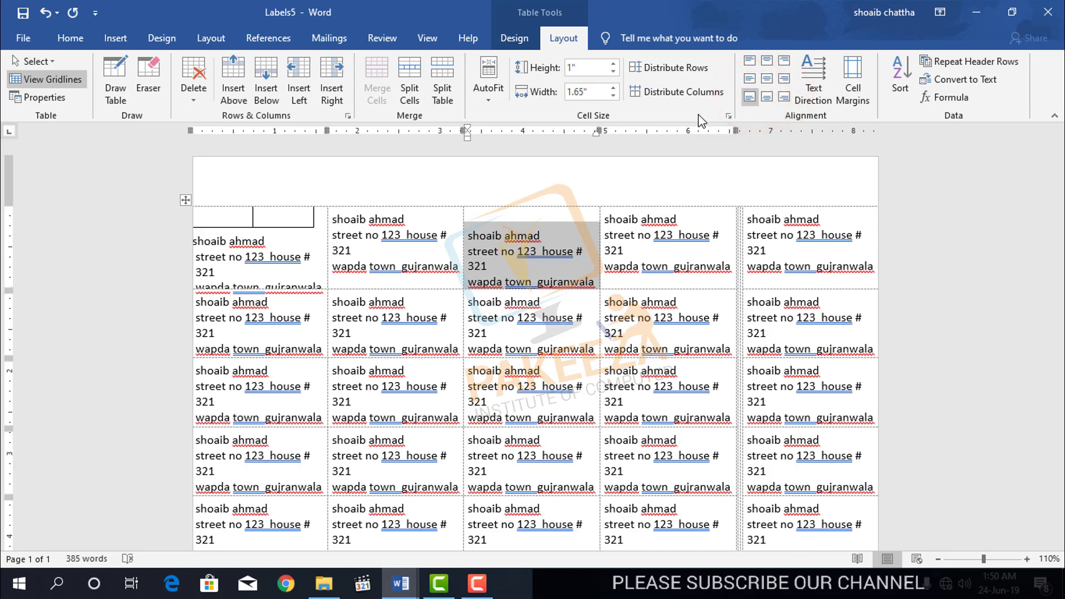
# Step: Cycle the text direction of the third label in the first row until its address reads vertically from top to bottom
pyautogui.click(815, 97)
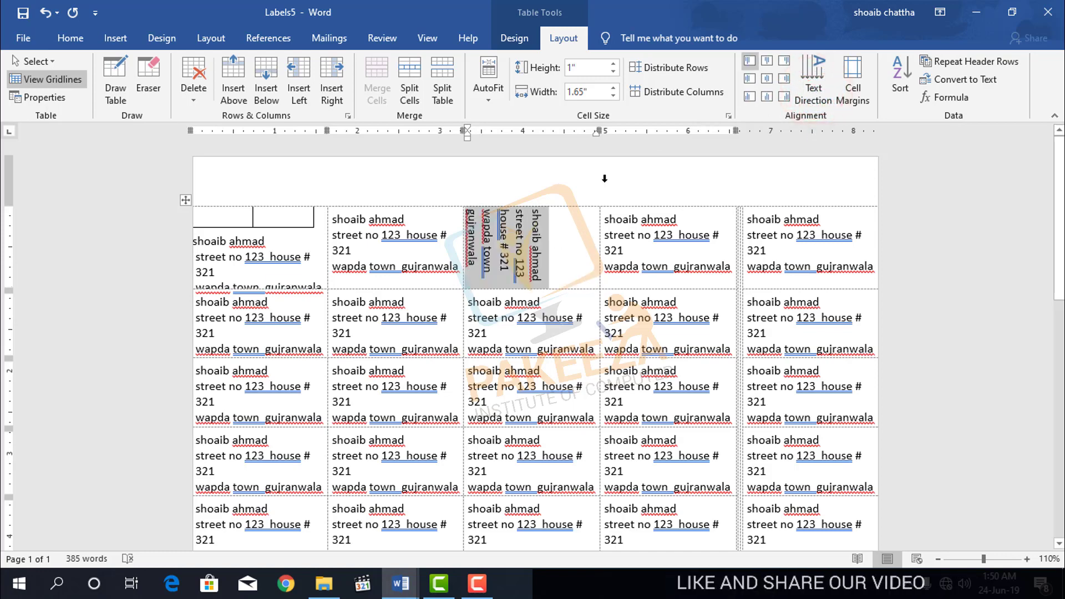
pyautogui.click(803, 100)
pyautogui.click(809, 104)
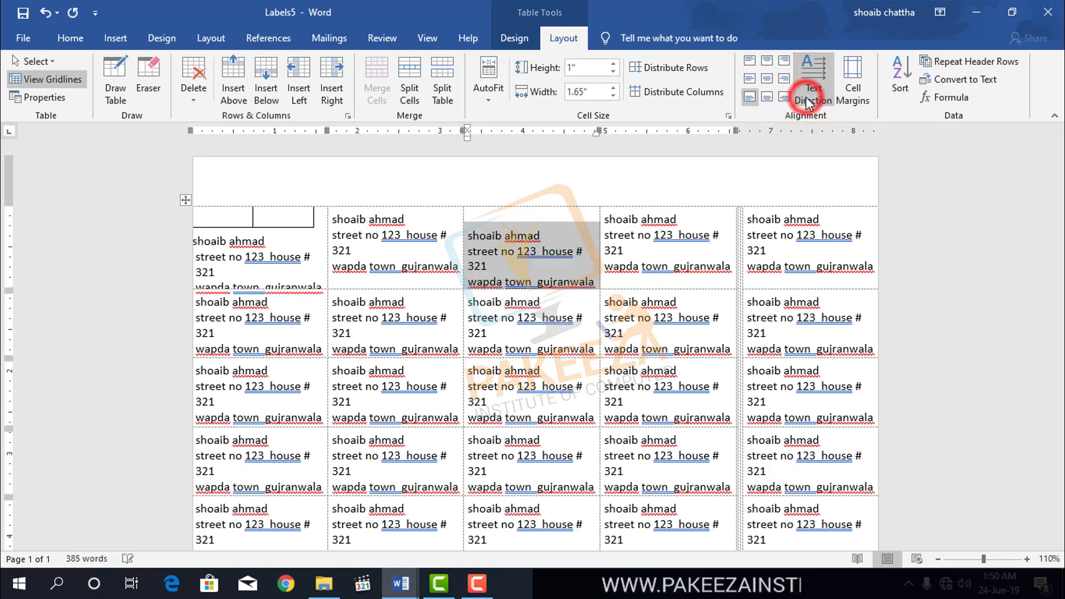
pyautogui.click(808, 103)
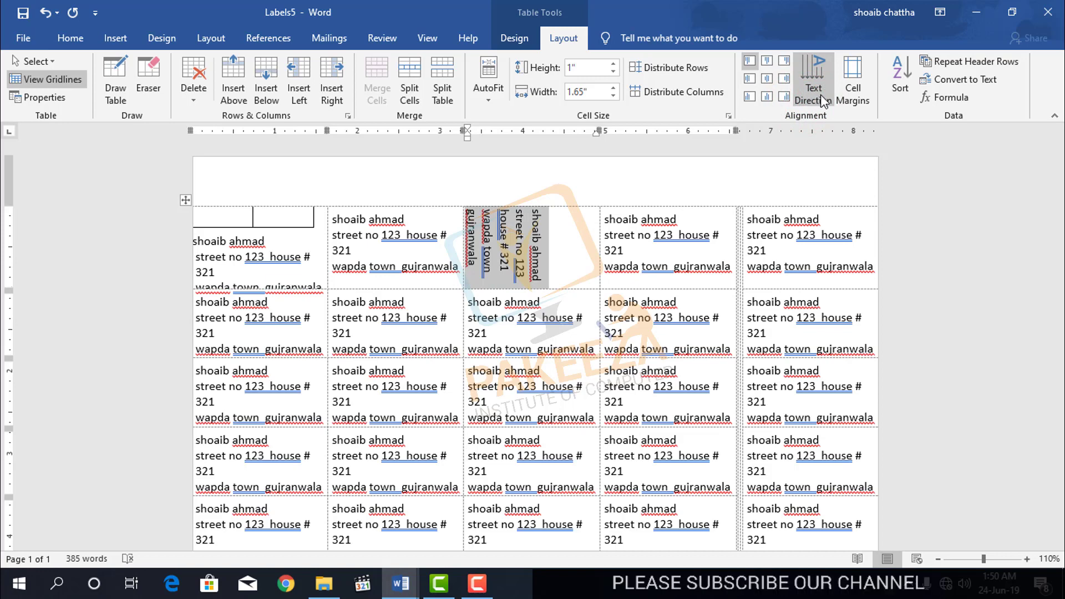
# Step: Slightly increase the label table's default top cell margin and apply the table options
pyautogui.click(854, 105)
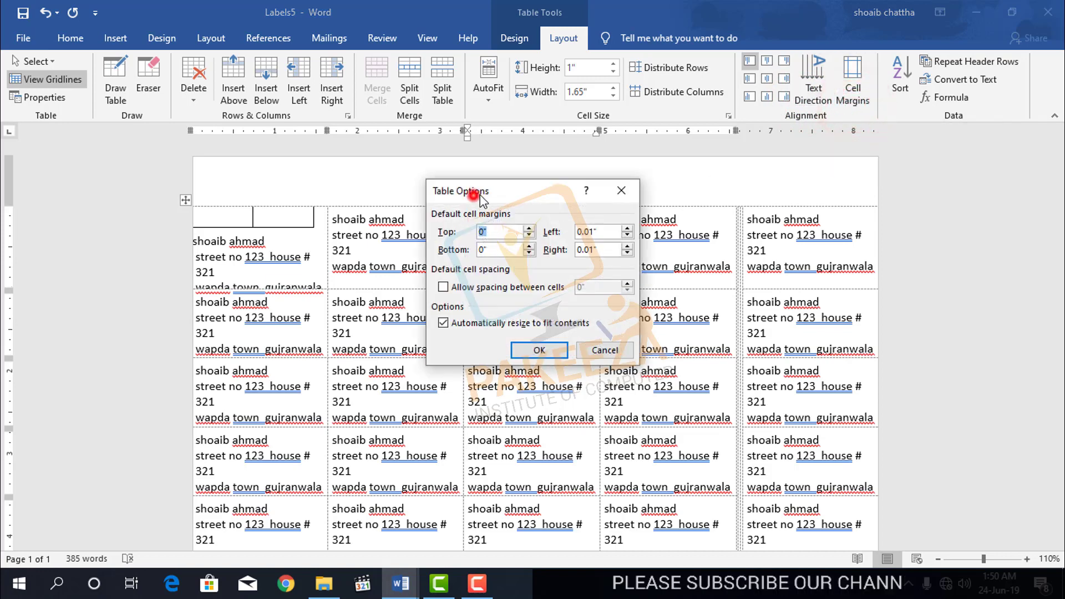
pyautogui.moveTo(480, 200); pyautogui.dragTo(666, 211)
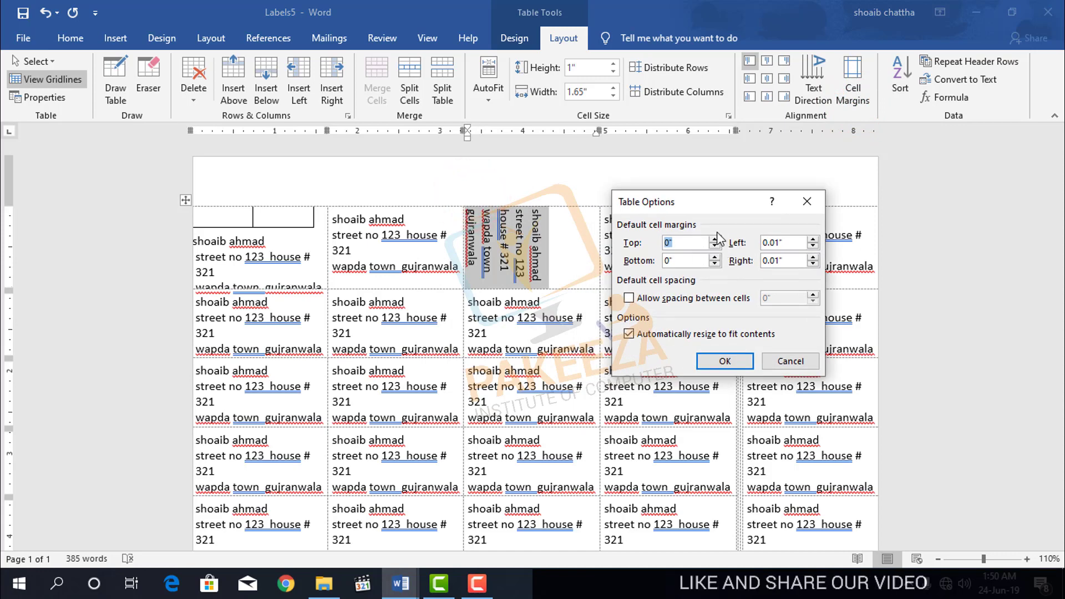
pyautogui.click(725, 361)
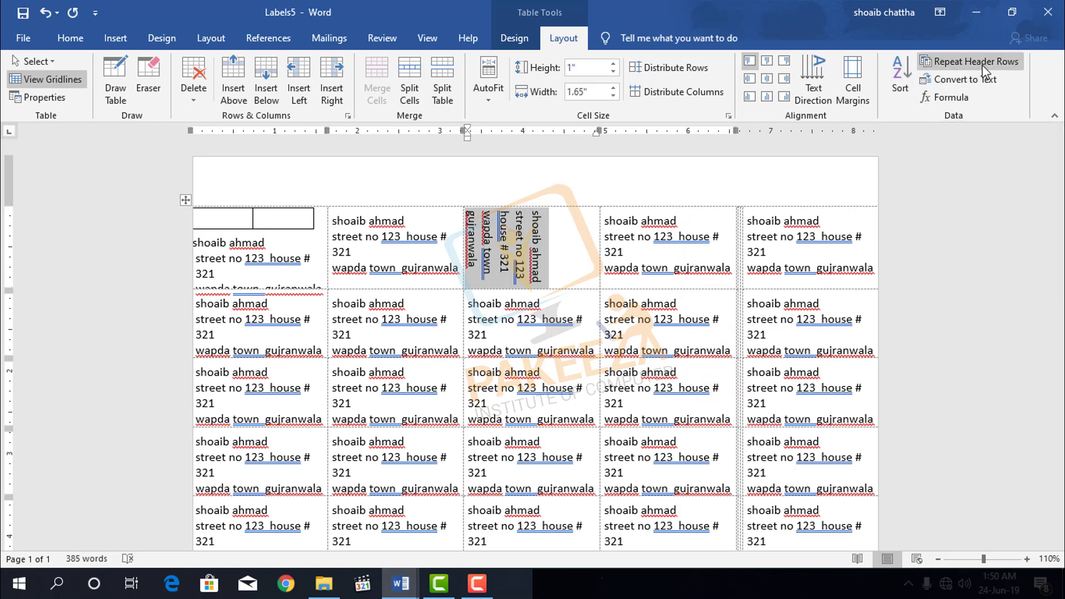
# Step: Turn on repeating header rows for the label table, and convert the table to text separated with tabs
pyautogui.click(949, 62)
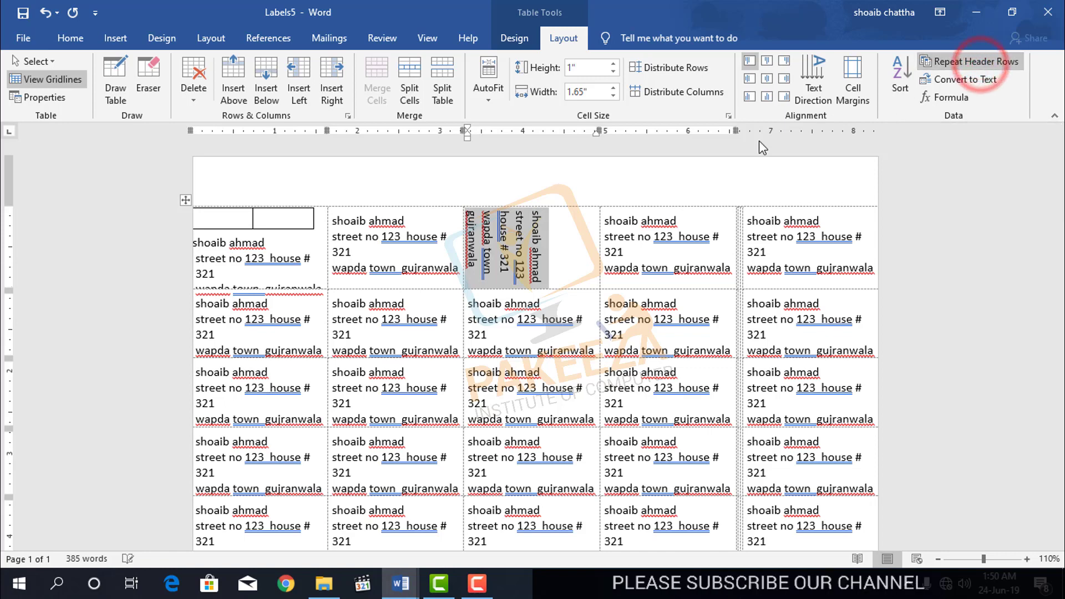
pyautogui.click(948, 82)
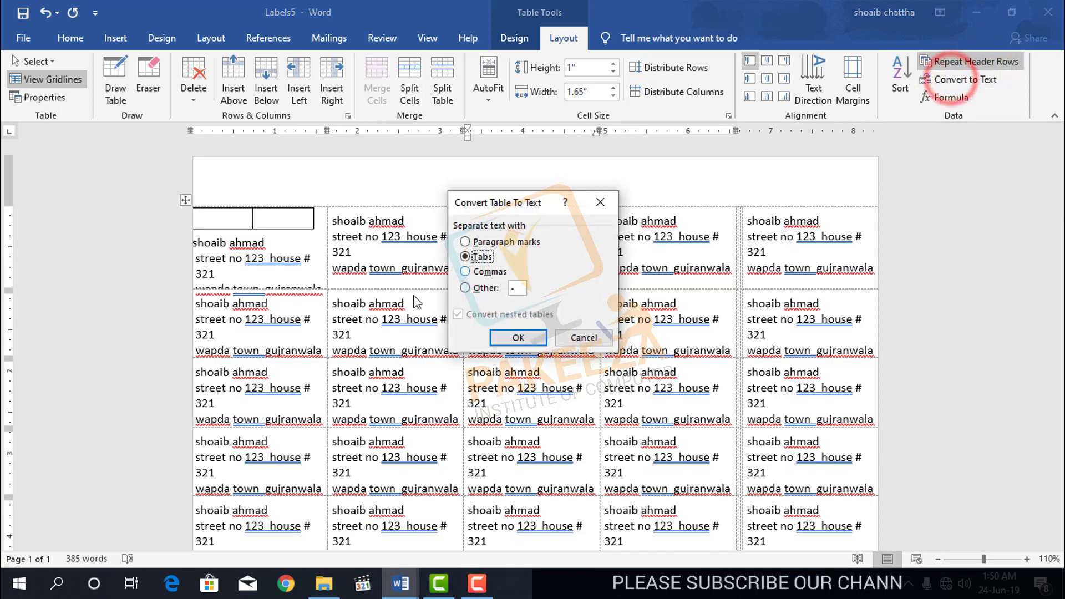
pyautogui.click(518, 337)
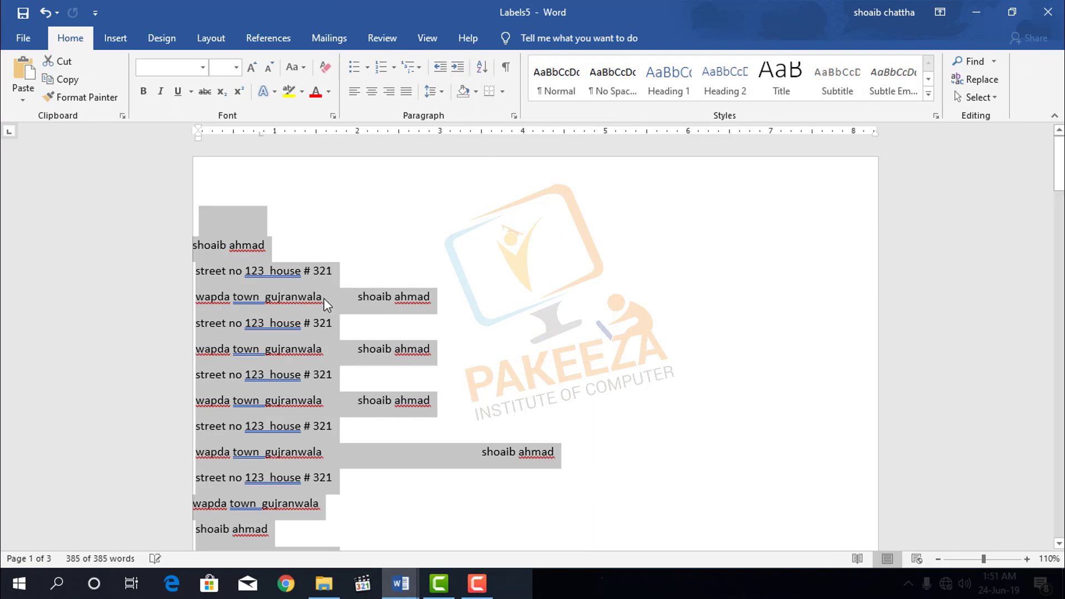
pyautogui.scroll(-3, 327, 305)
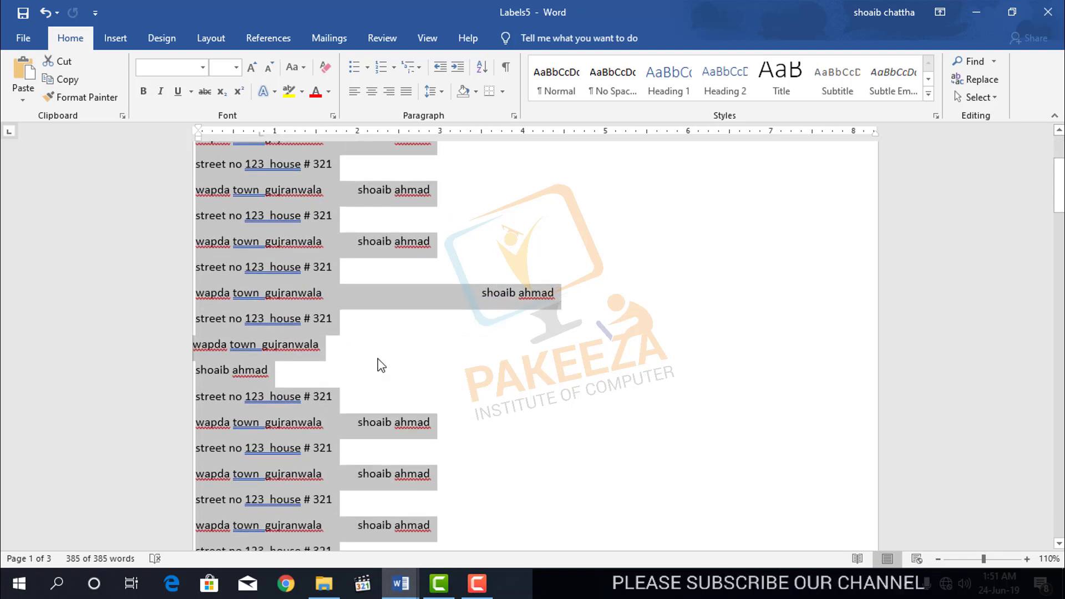
pyautogui.scroll(3, 366, 380)
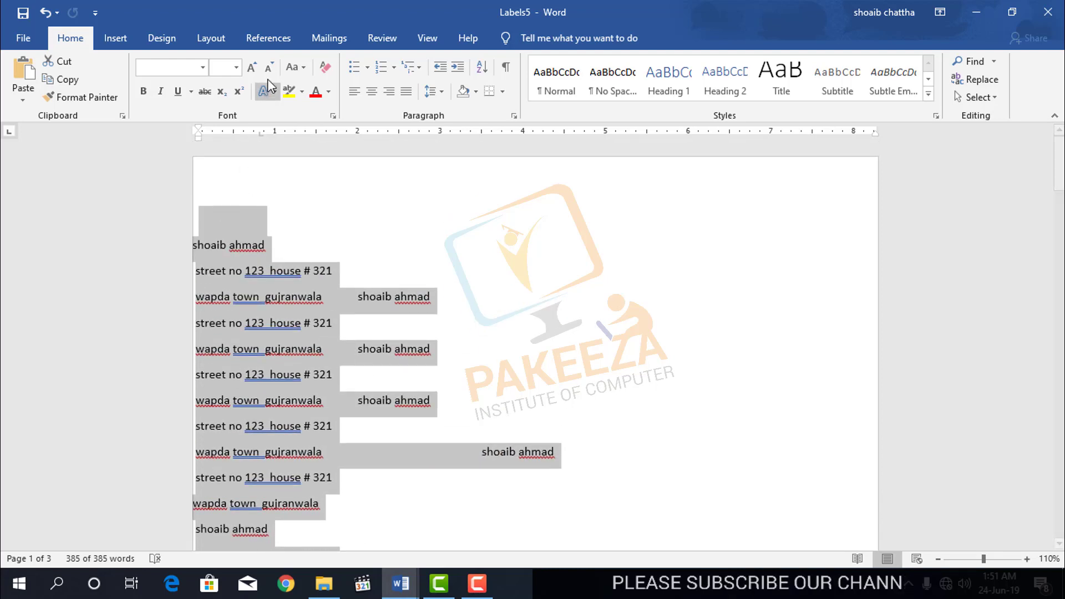